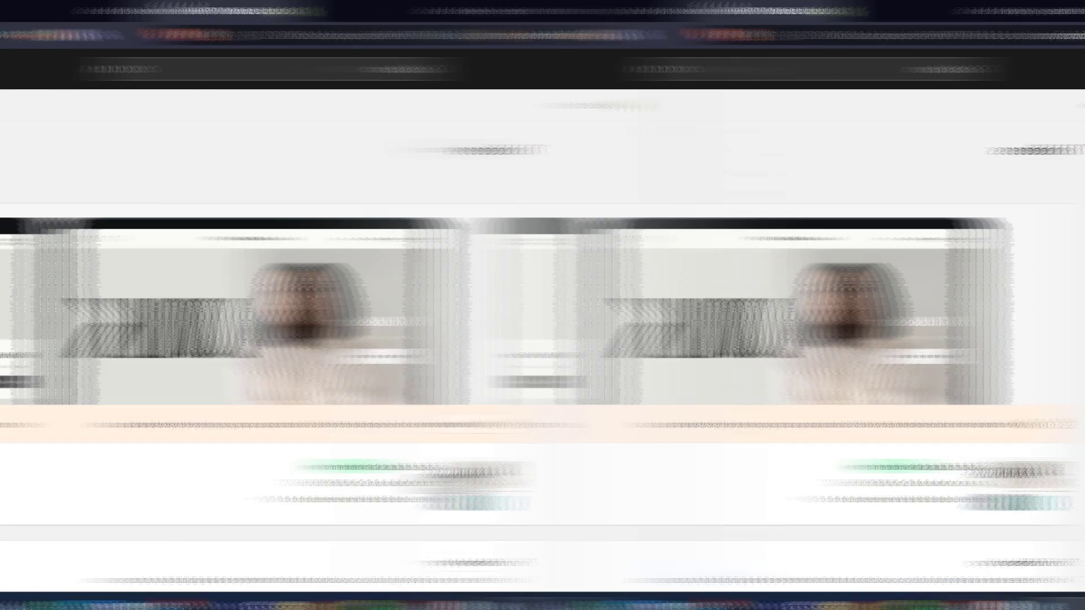
Switch from the Shopify Themes page to the blank new browser tab.
key(ctrl+Tab)
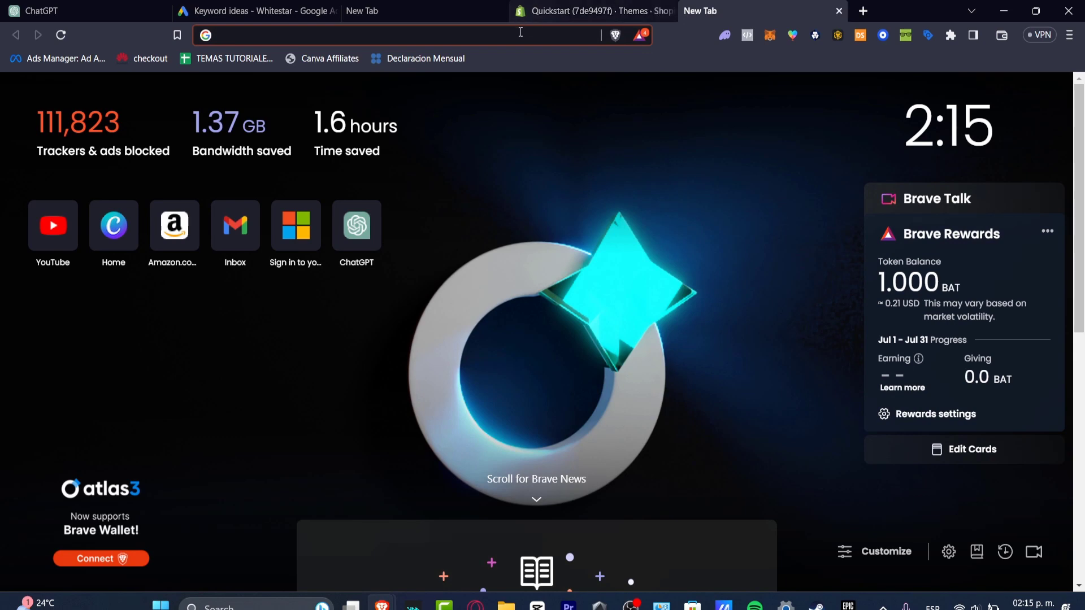
Search Google for 'snowboards', dismiss the location prompt, and open the Snowboards | Backcountry.com result.
text(go)
key(Return)
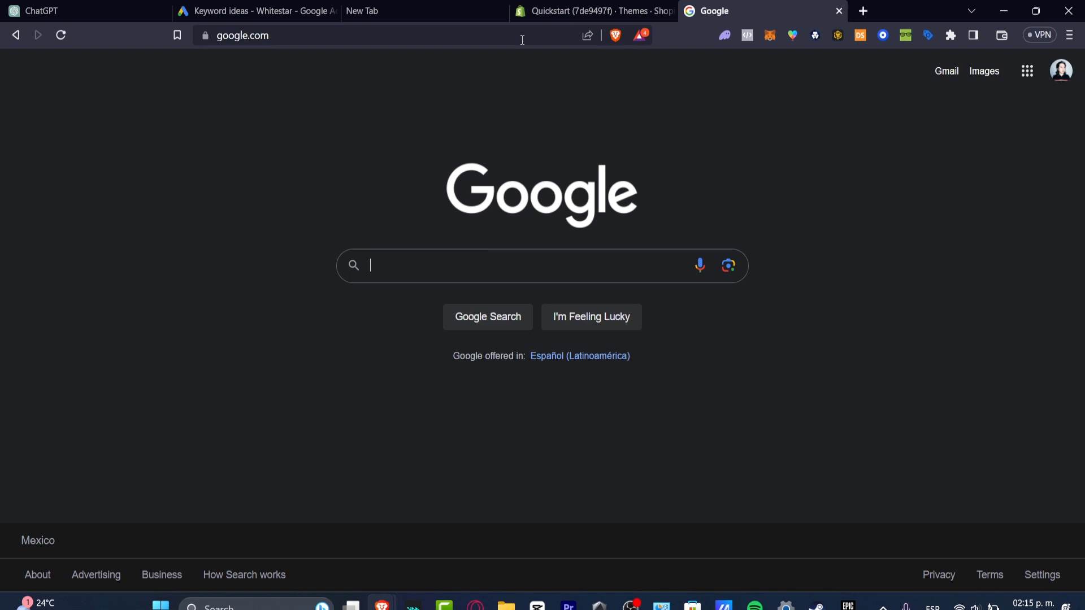
text(snowboards)
key(Return)
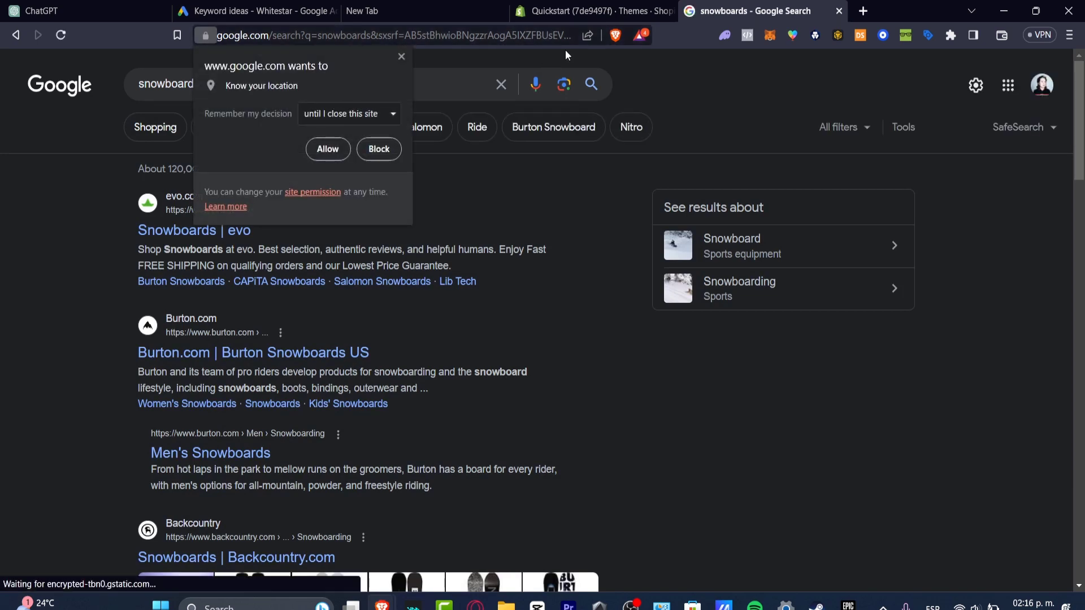
click(402, 56)
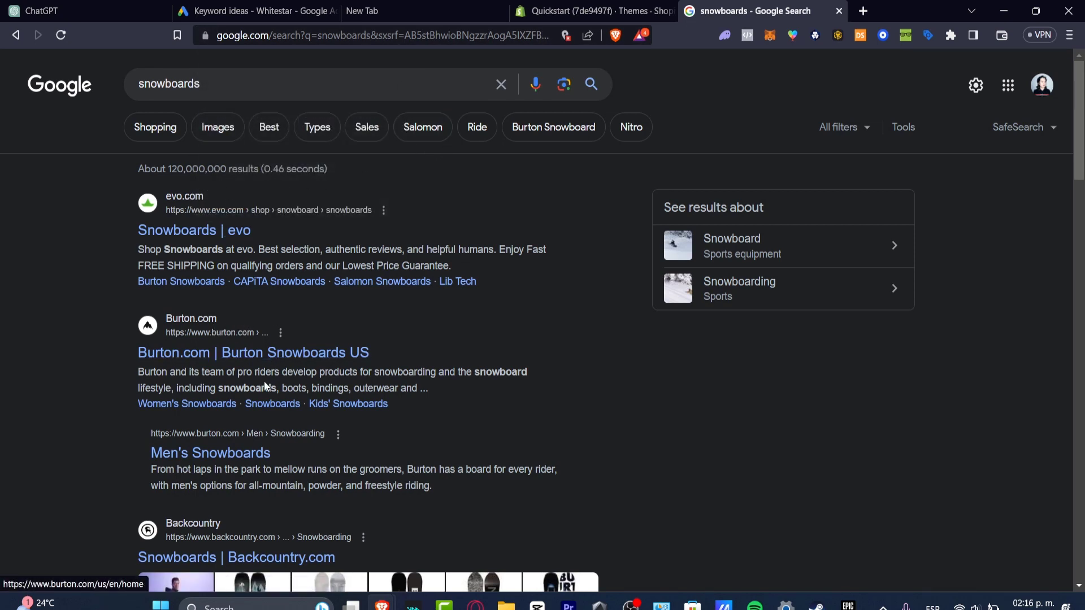
scroll(272, 461, down, 4)
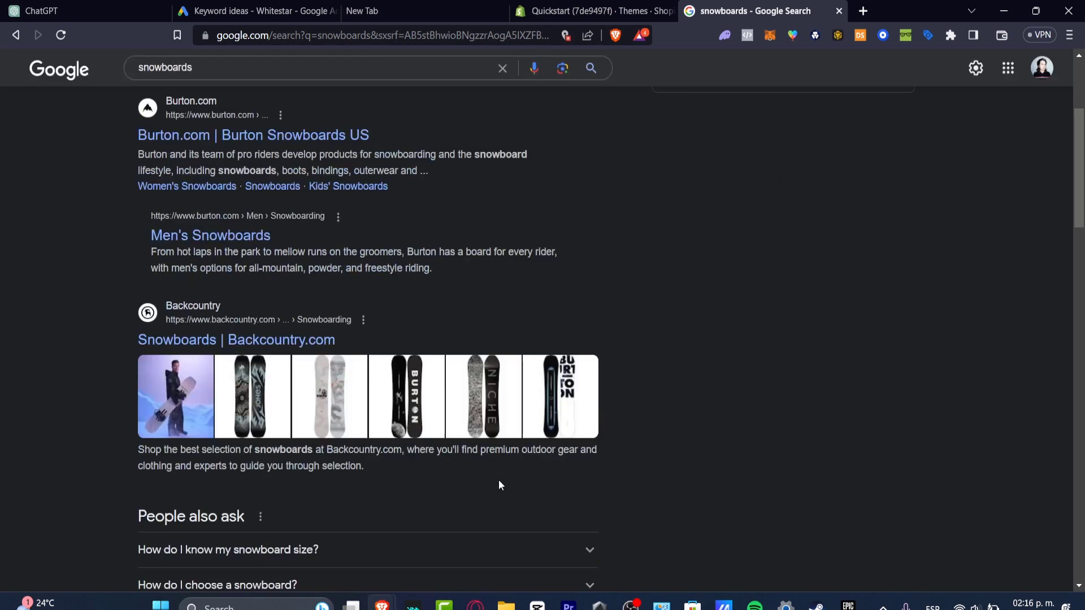
click(292, 345)
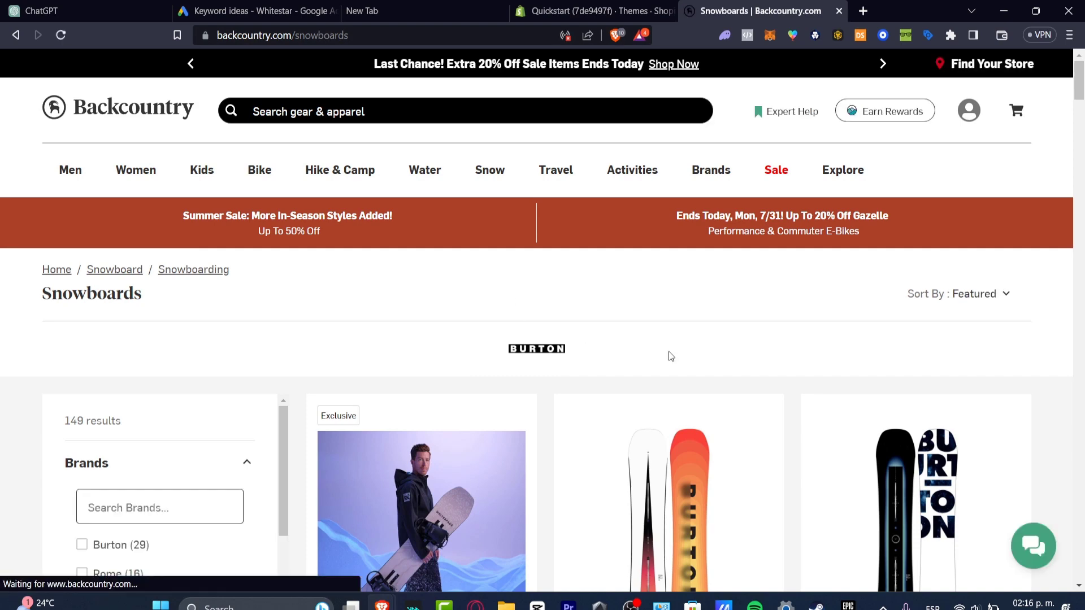
Browse Backcountry's 149 snowboards, then return to the Shopify Quickstart Themes tab.
scroll(734, 382, down, 5)
scroll(733, 383, down, 20)
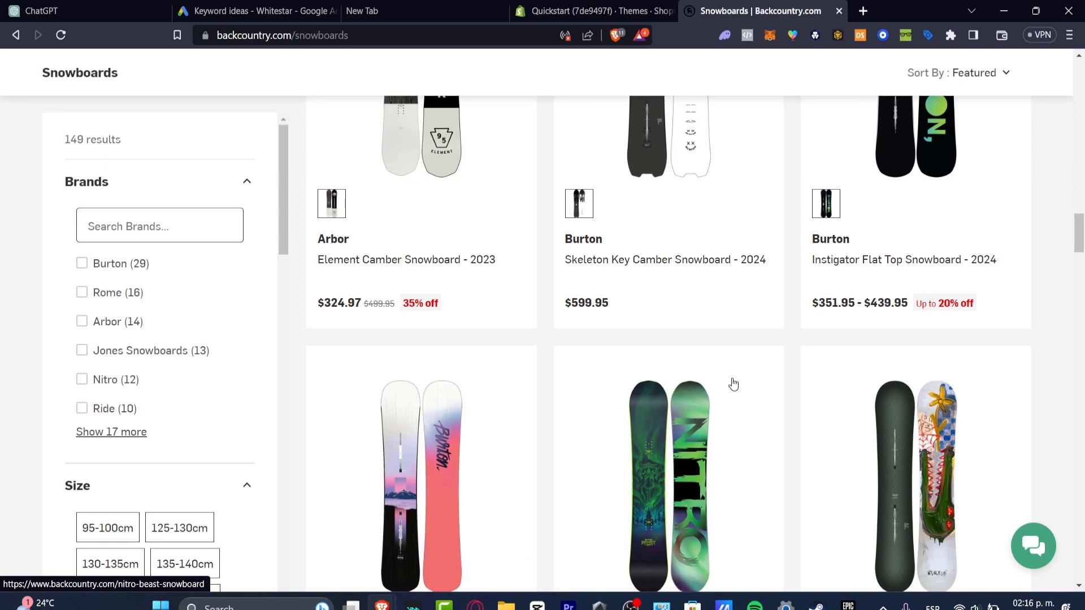
scroll(733, 384, up, 20)
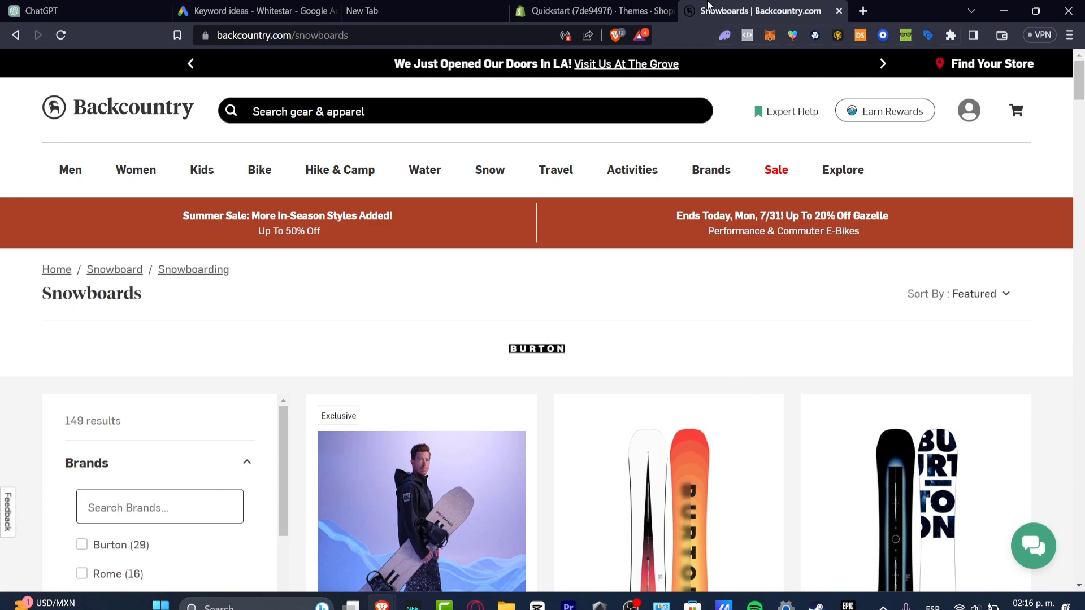
click(637, 7)
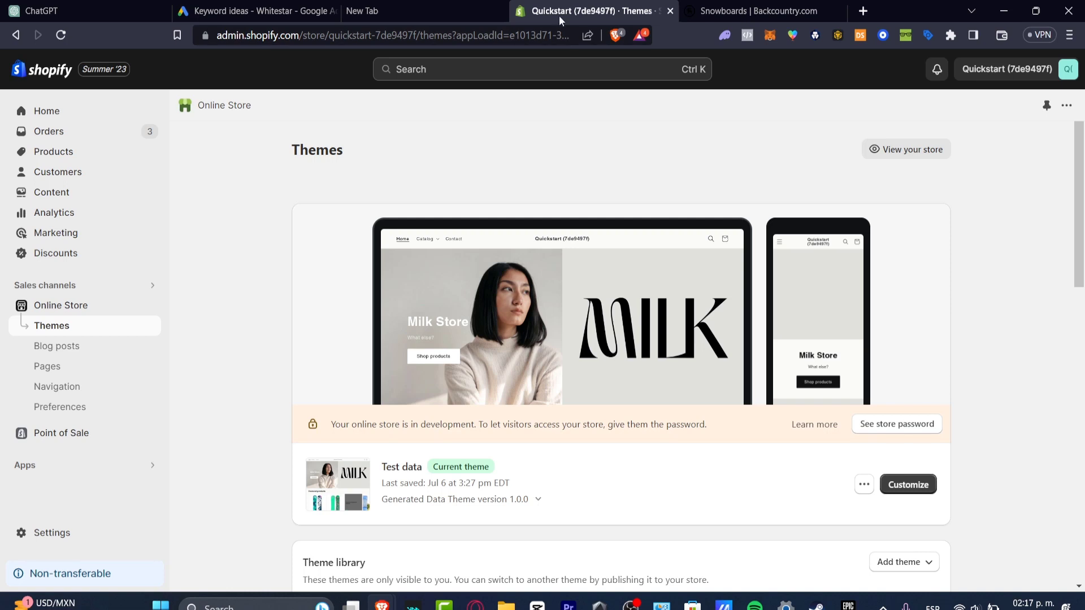
Open The Videographer Snowboard from the store's Products list.
click(73, 151)
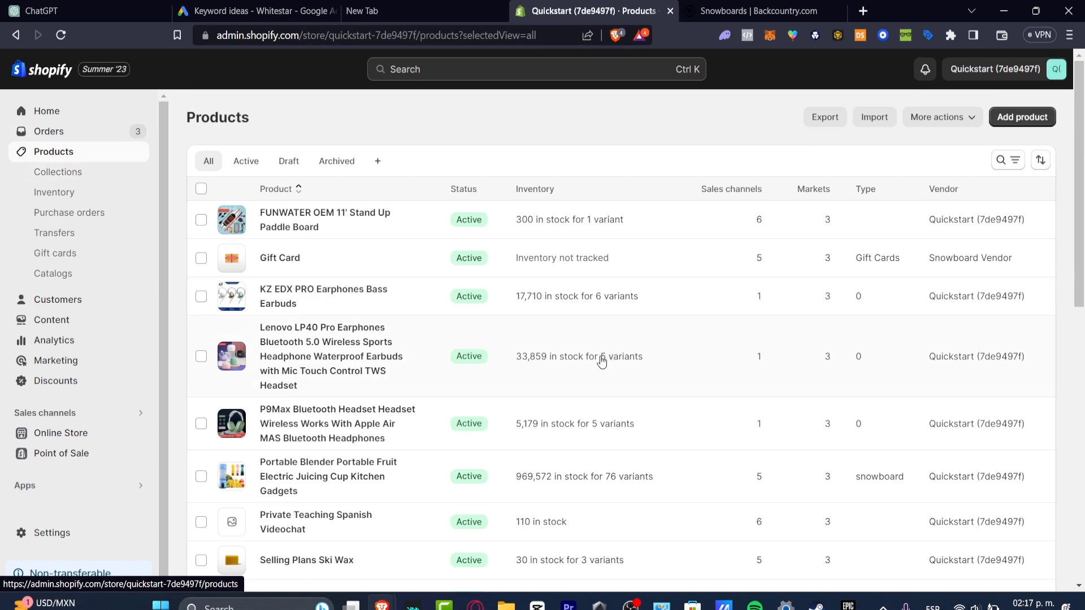
scroll(602, 356, down, 10)
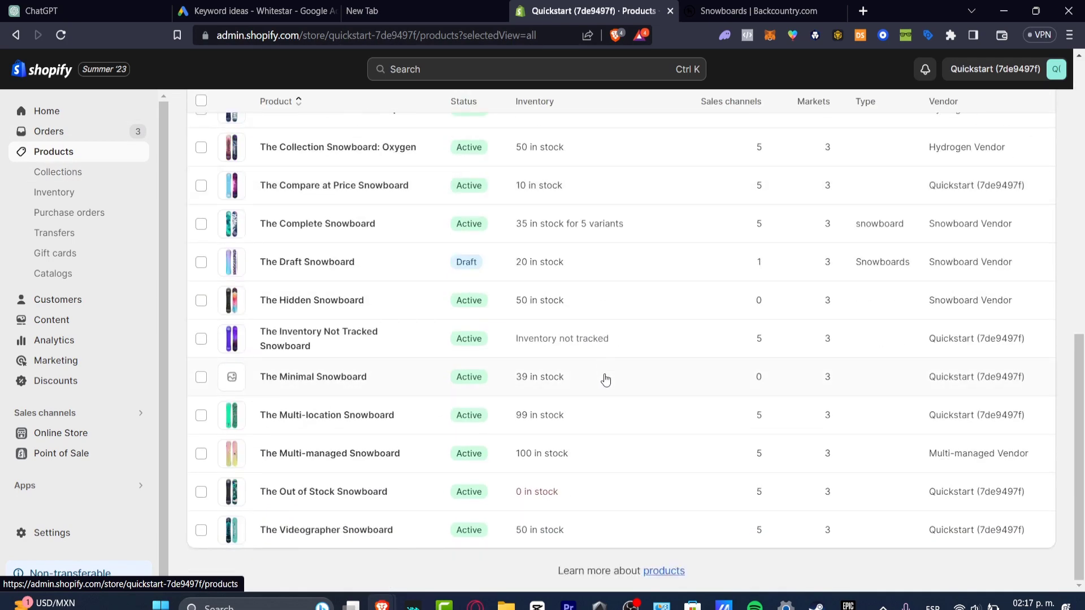
scroll(572, 431, up, 8)
scroll(573, 431, up, 3)
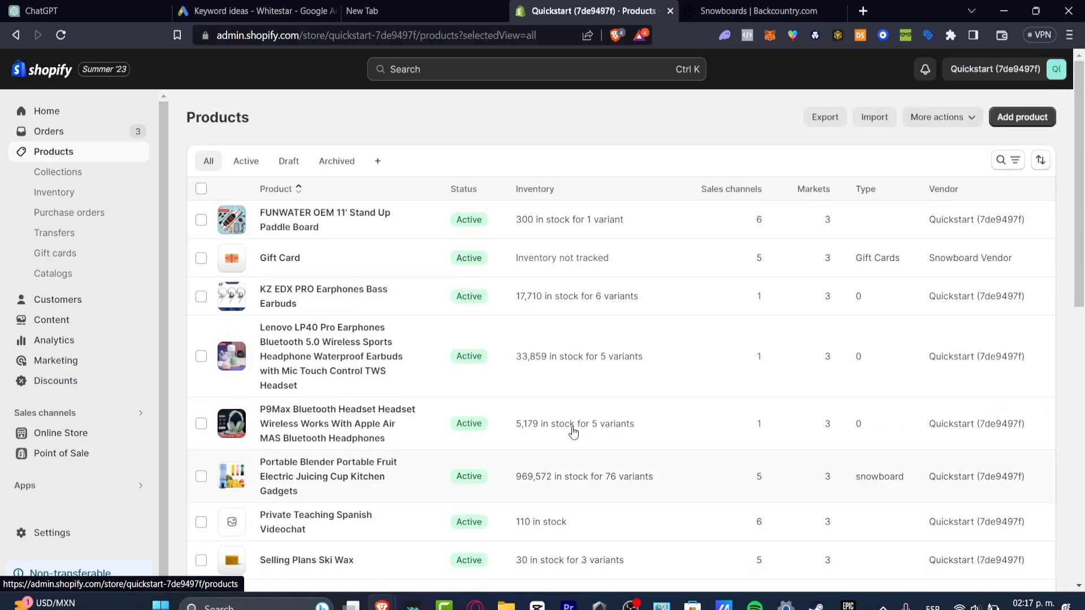
scroll(573, 429, down, 10)
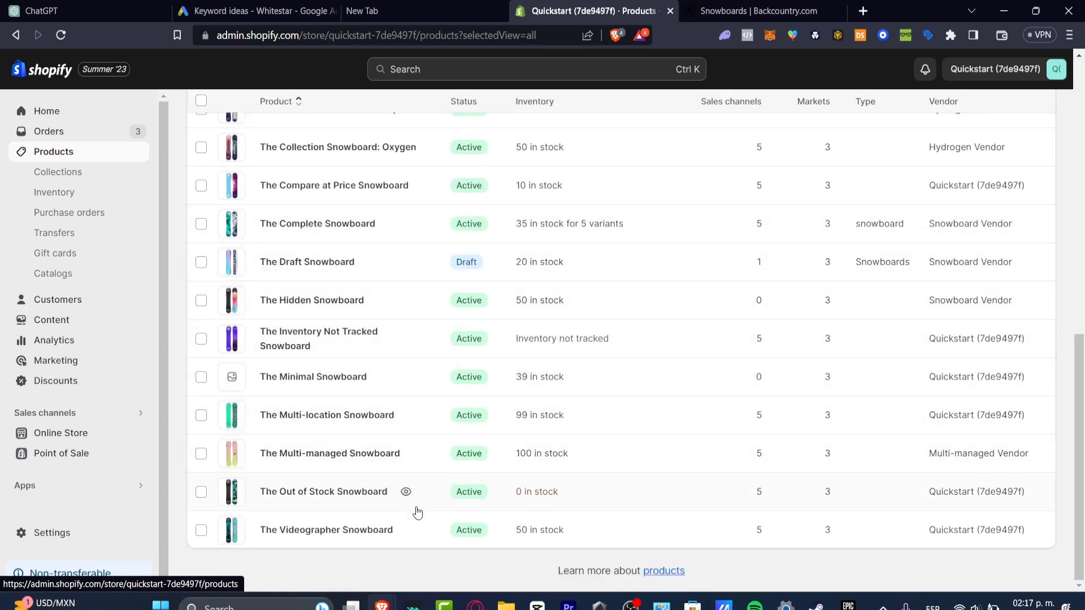
click(382, 533)
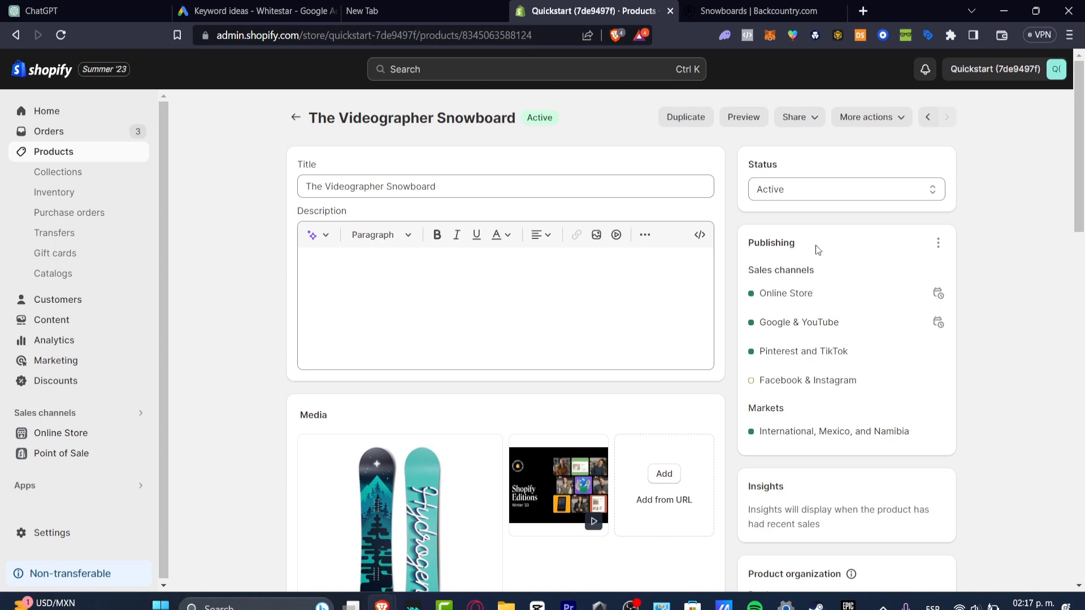
Open the AI text generator on The Videographer Snowboard's Description field.
scroll(492, 284, down, 4)
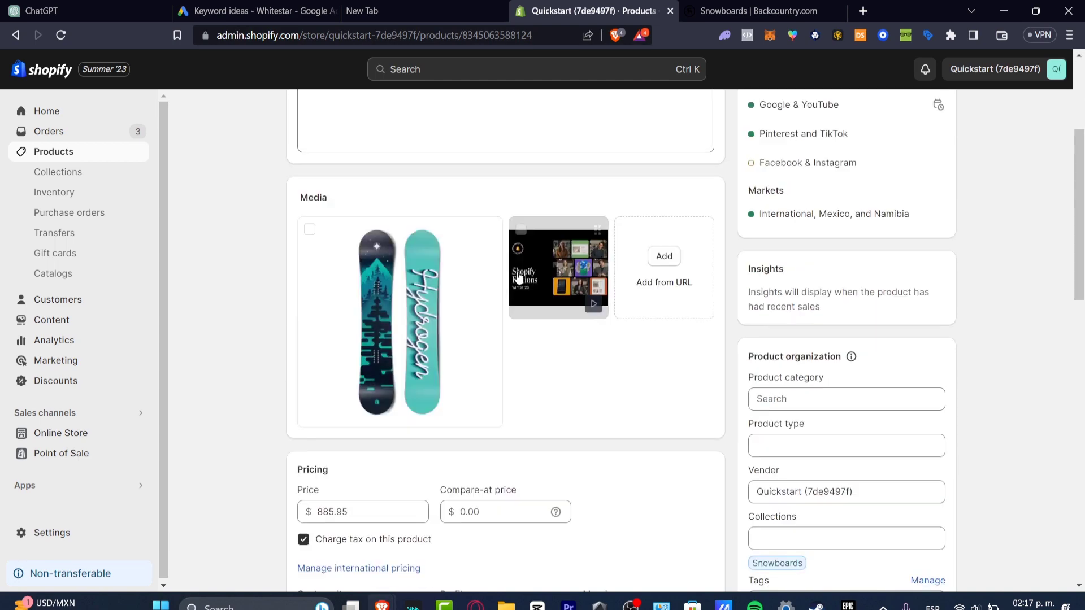
scroll(493, 284, up, 4)
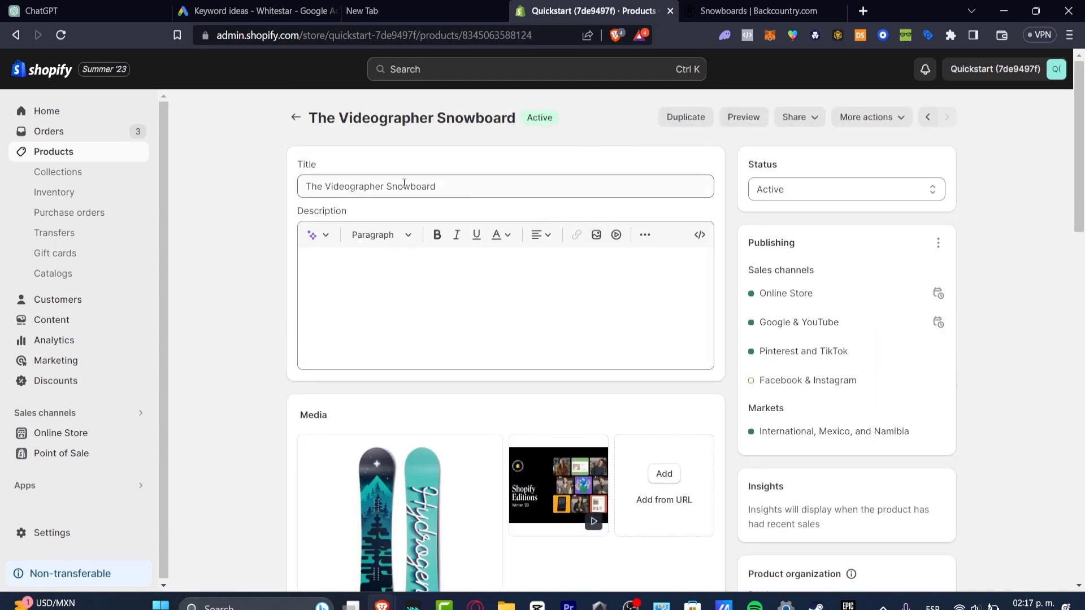
drag(390, 187, 448, 187)
click(407, 304)
scroll(431, 273, down, 3)
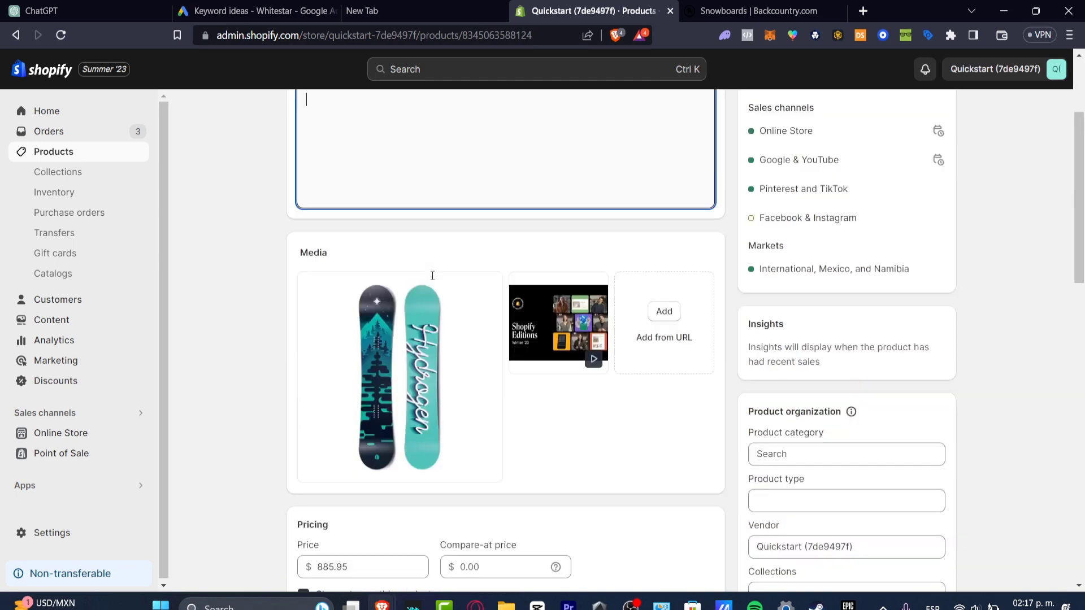
scroll(432, 276, up, 3)
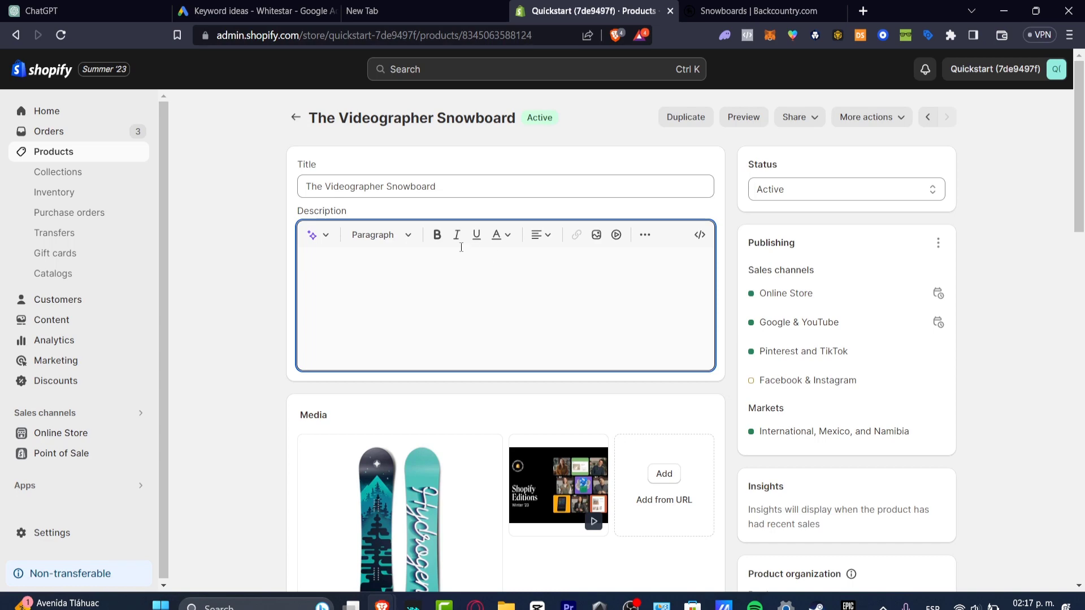
click(327, 236)
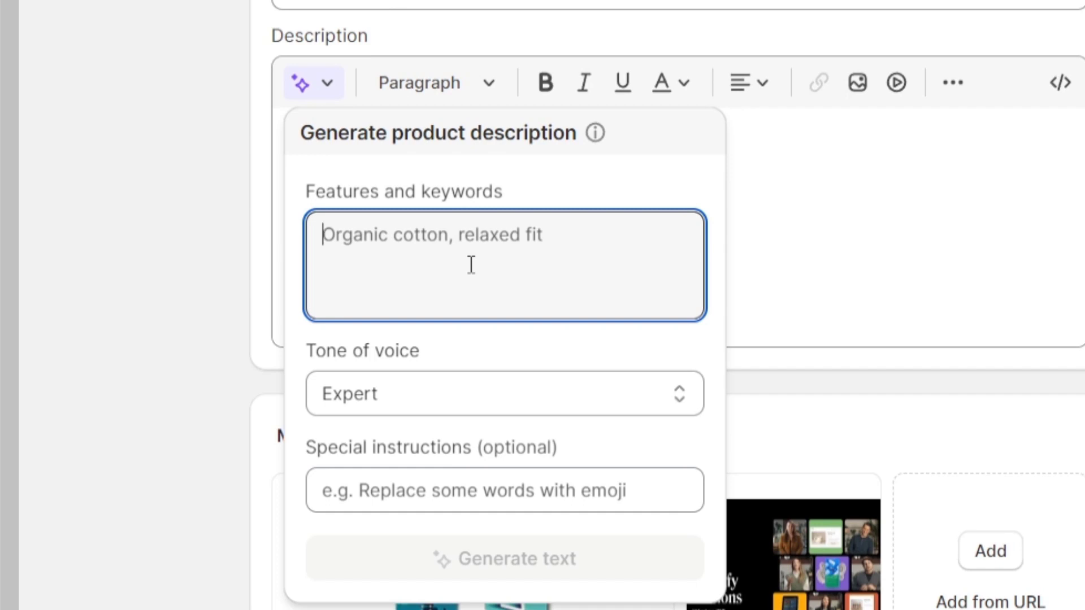
Generate a Daring-tone description from 'snowboard, cool, secure, easy use' and insert it.
text(snowboard, cool, secure, easy use)
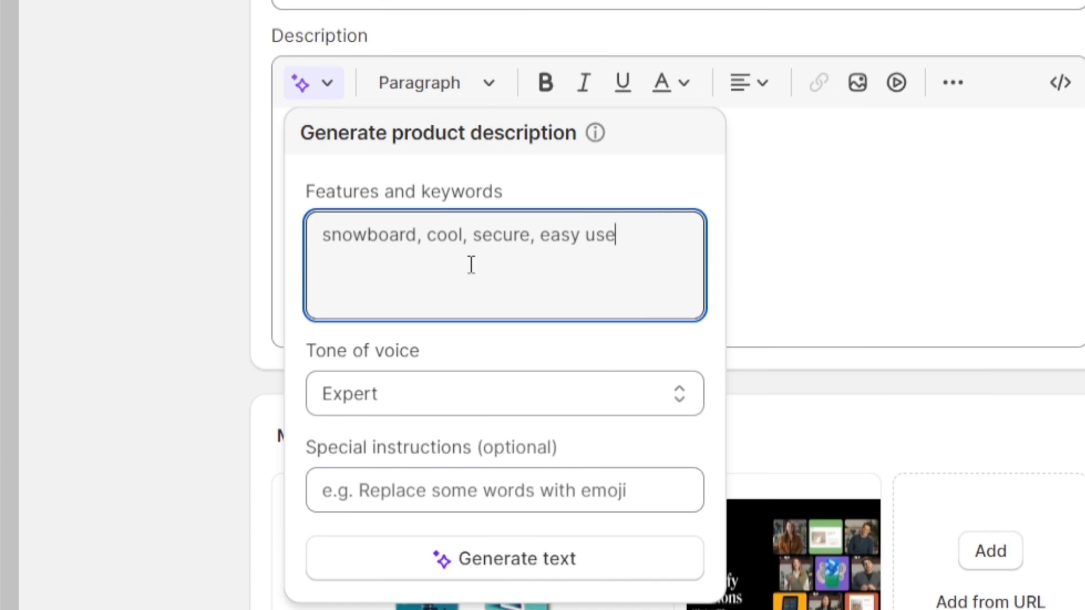
click(472, 389)
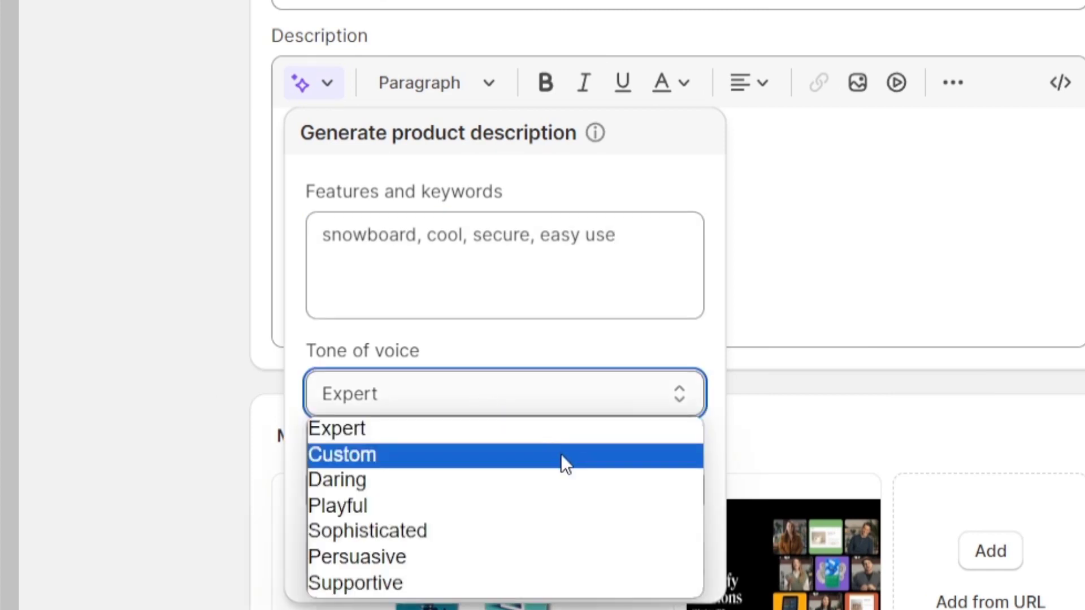
click(558, 583)
click(546, 413)
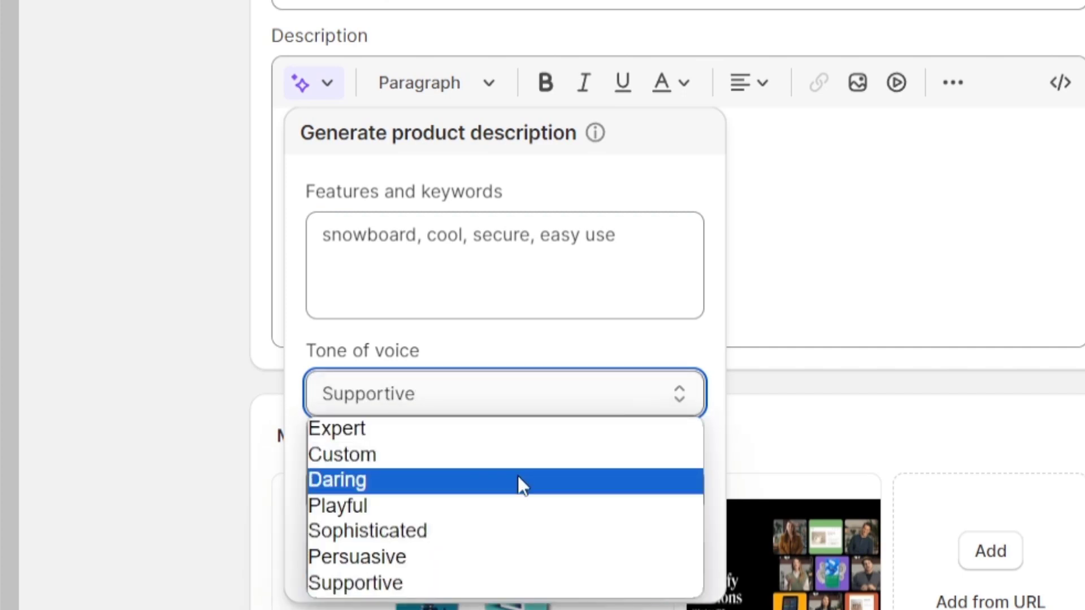
click(518, 479)
click(526, 392)
click(585, 338)
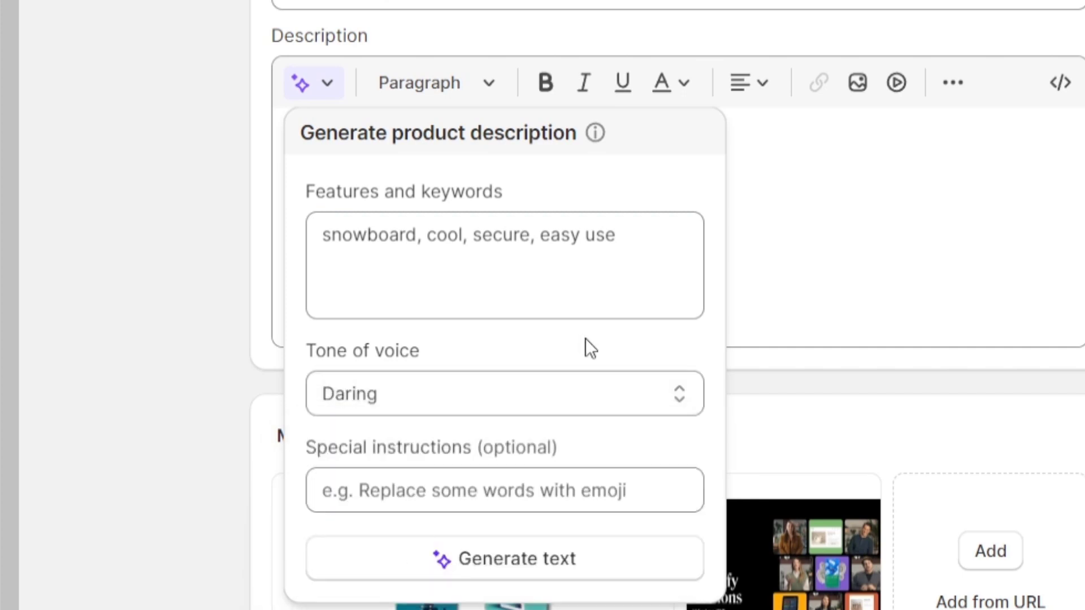
click(569, 542)
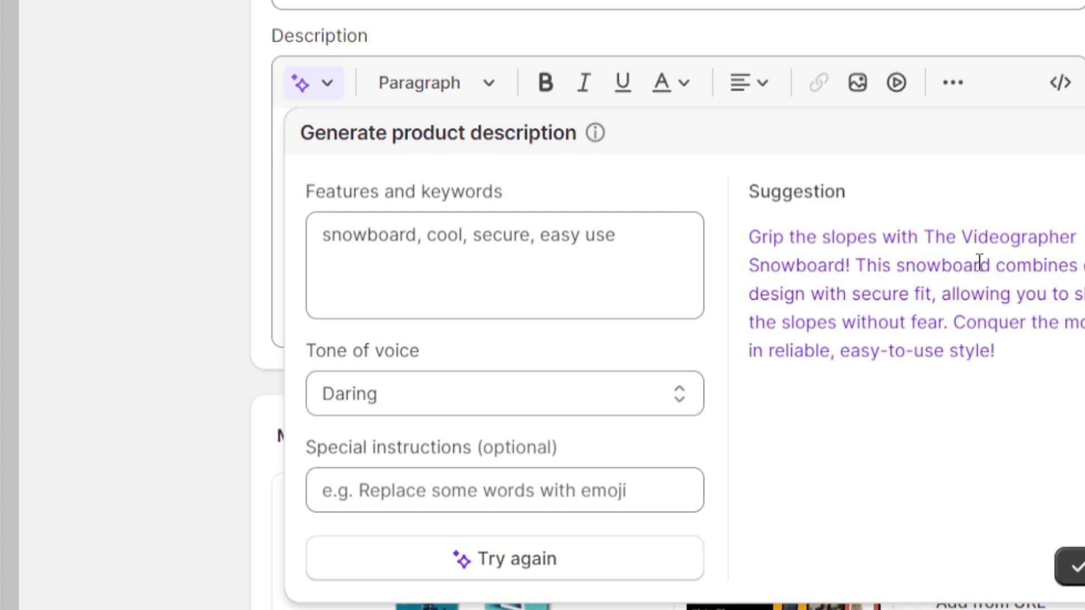
click(1073, 566)
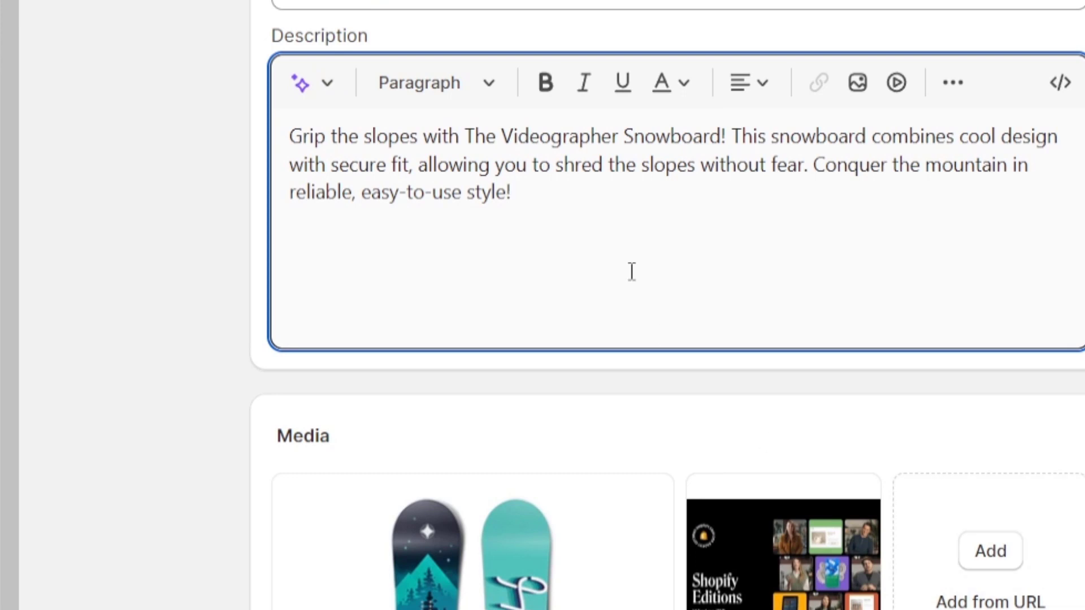
Open the search engine listing editor and place the caret in the meta description.
scroll(887, 249, down, 7)
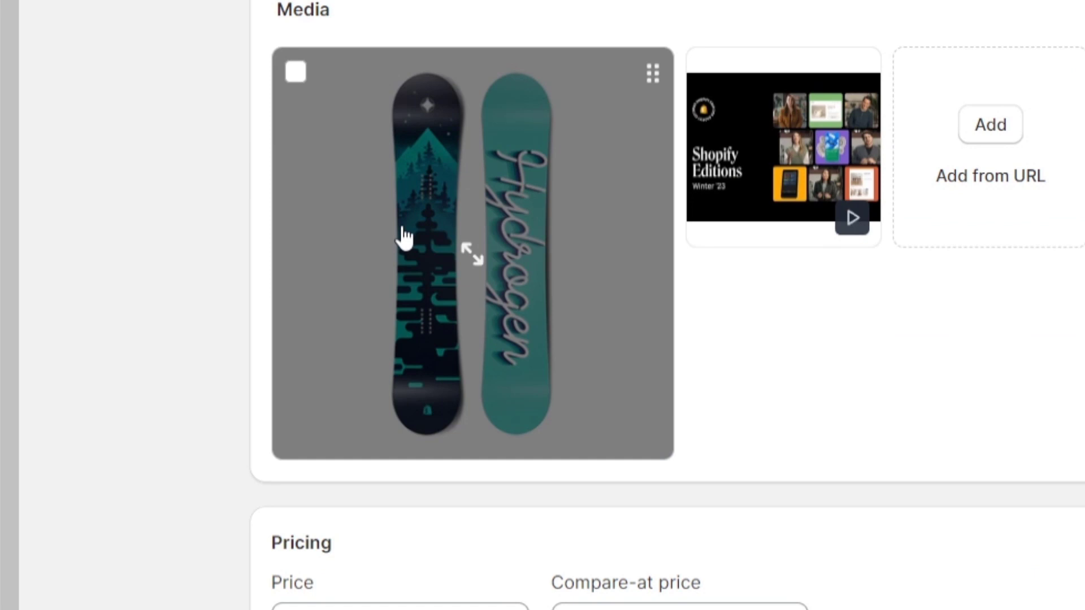
scroll(404, 237, down, 10)
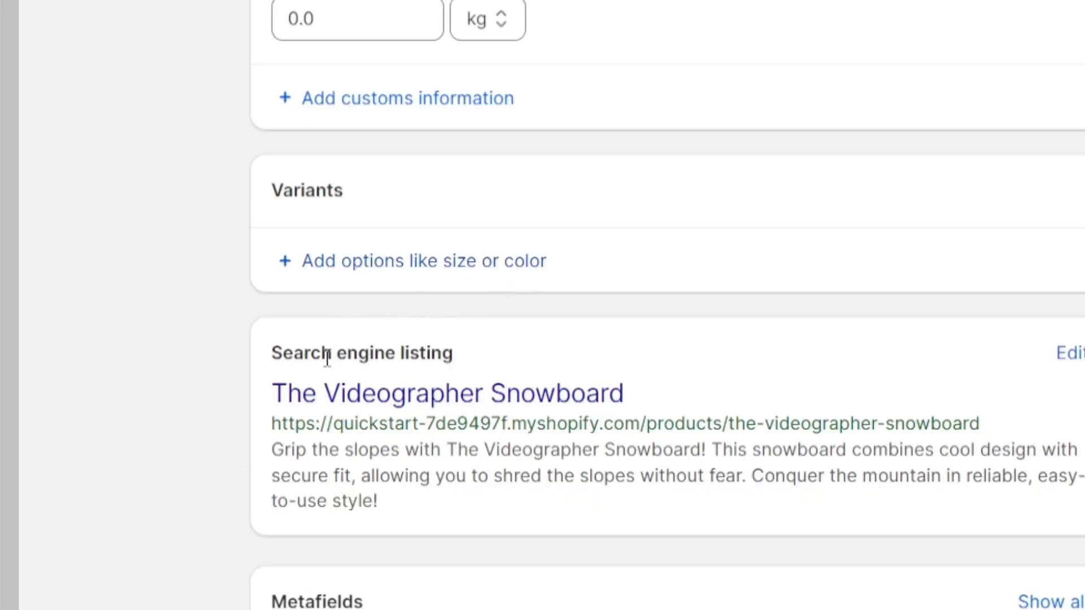
drag(303, 353, 452, 367)
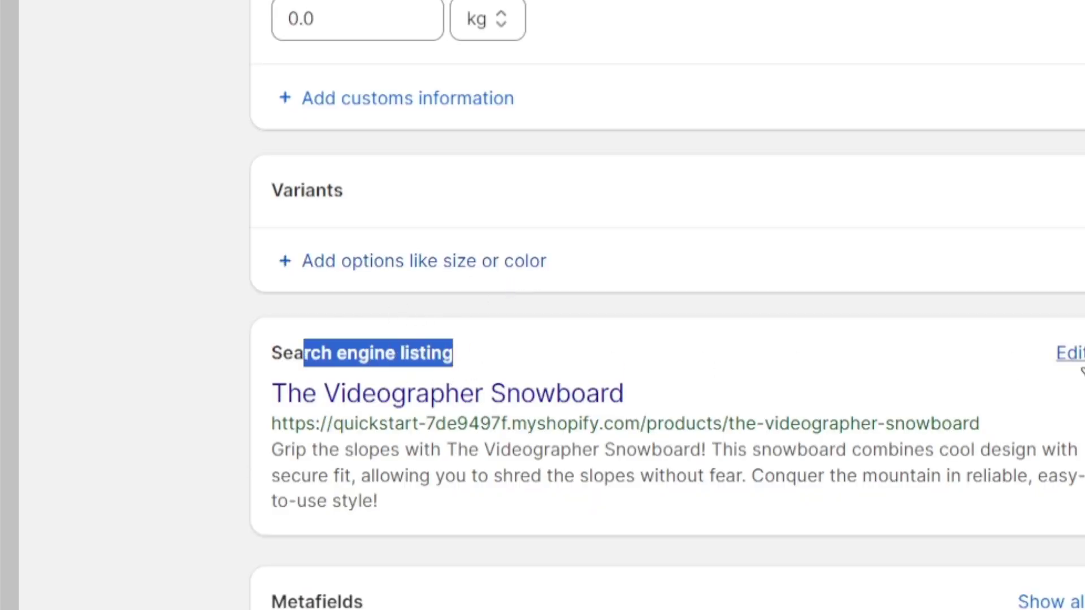
click(1077, 356)
scroll(933, 371, down, 6)
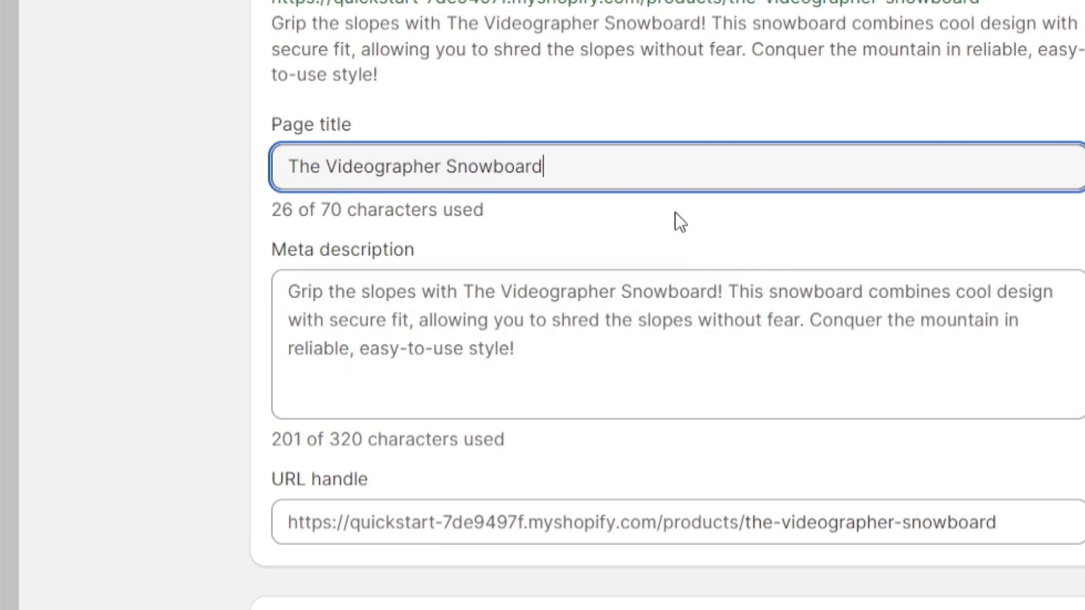
click(354, 255)
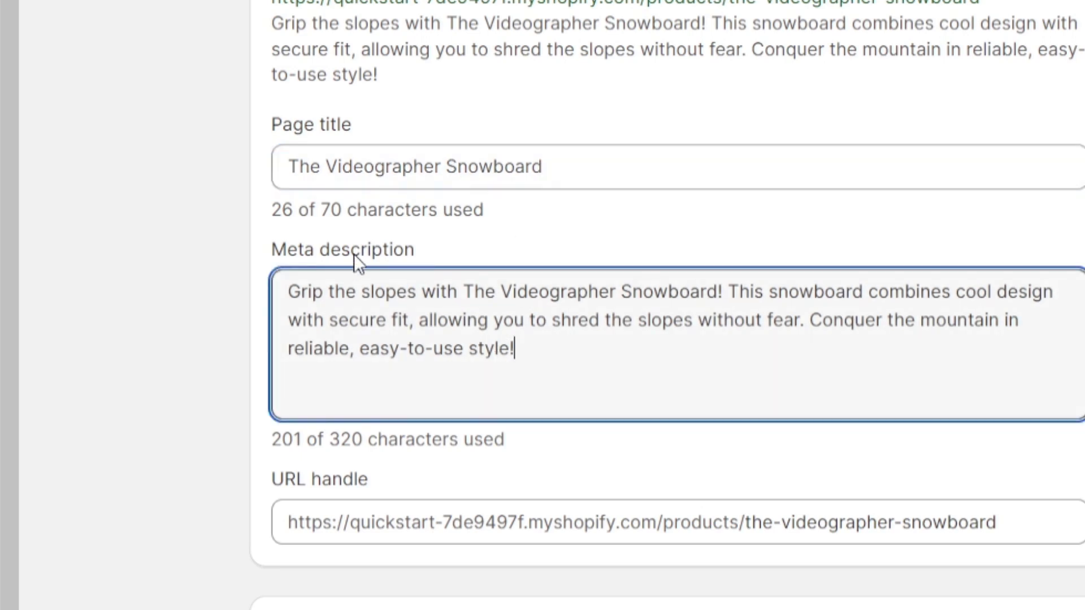
drag(375, 138, 329, 129)
click(567, 370)
Delete the shred-without-fear clause from the meta description and append 'for all ages, men women'.
drag(804, 320, 439, 320)
key(BackSpace)
key(BackSpace)
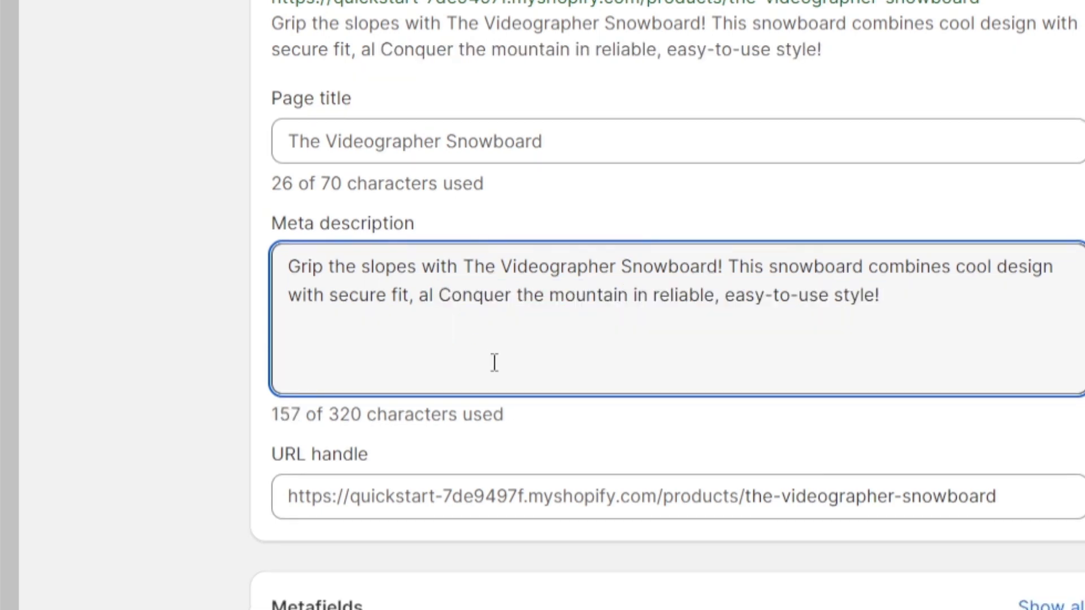
key(BackSpace)
key(BackSpace)
key(BackSpace)
click(886, 291)
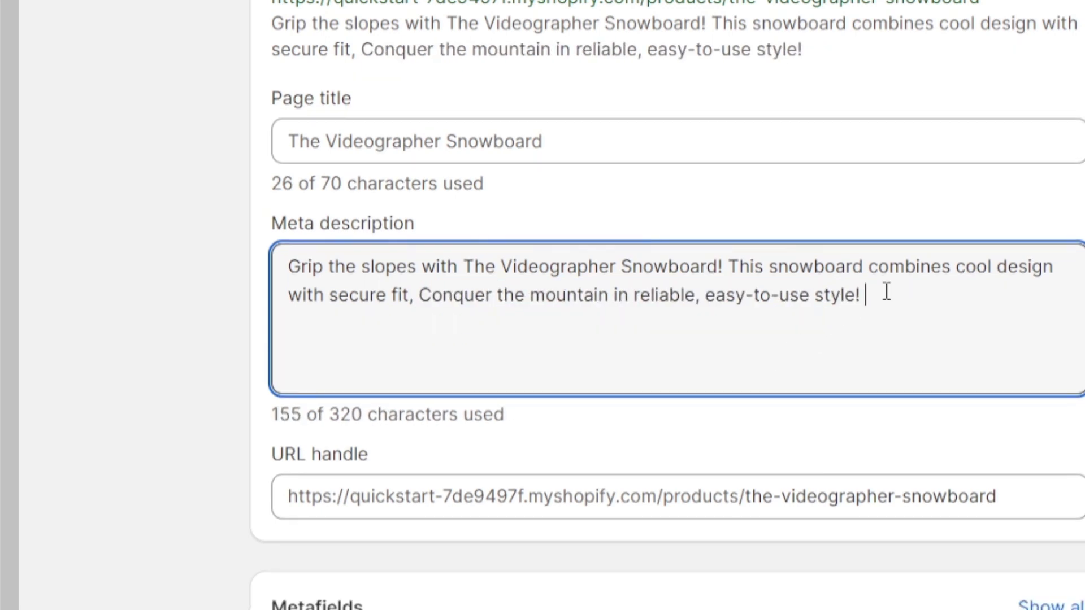
text(for all ages, )
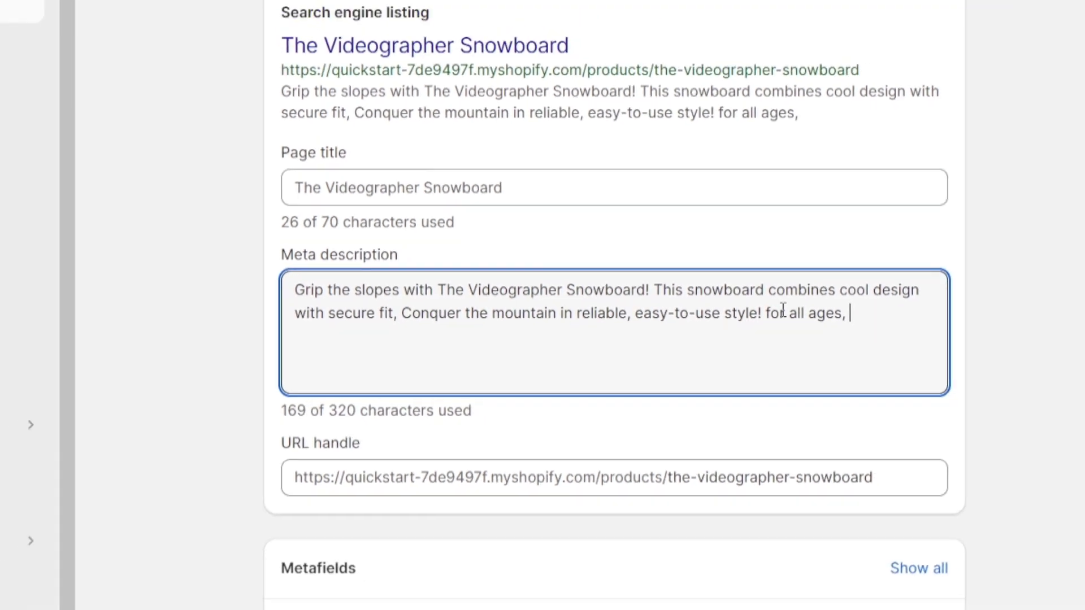
text(man y)
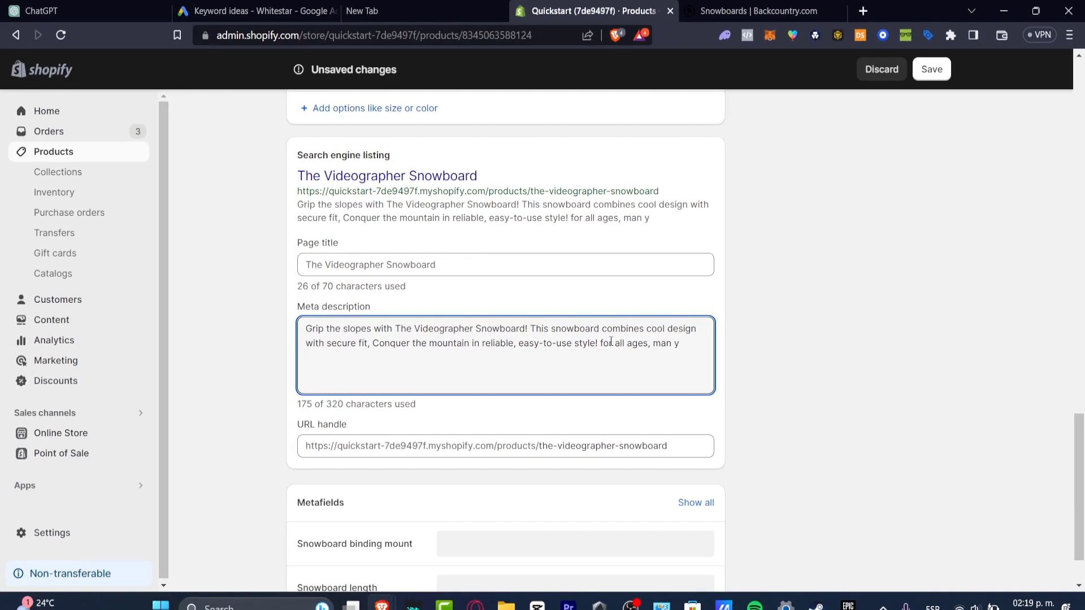
key(BackSpace)
key(BackSpace)
key(BackSpace)
key(BackSpace)
key(BackSpace)
text(en woma)
Leave the binding mount and length metafields unchanged and save the product.
scroll(803, 395, down, 1)
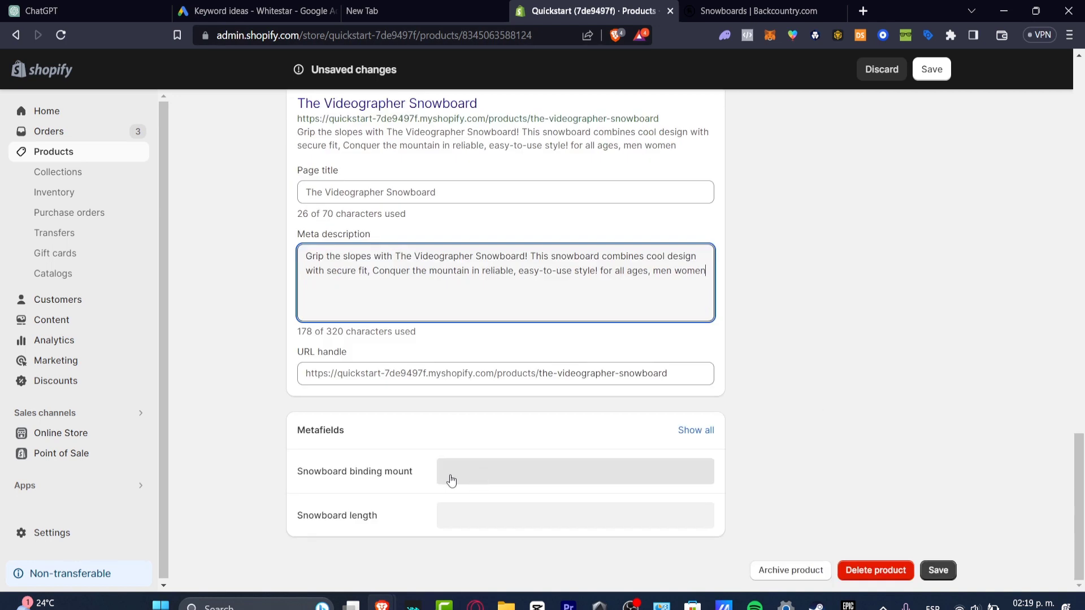
click(473, 482)
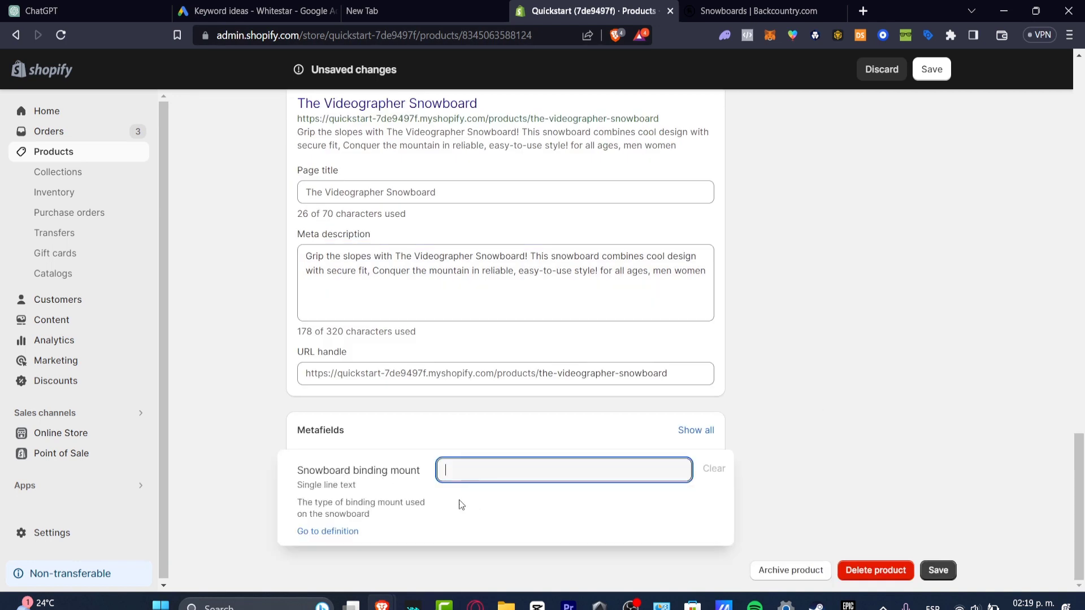
click(845, 473)
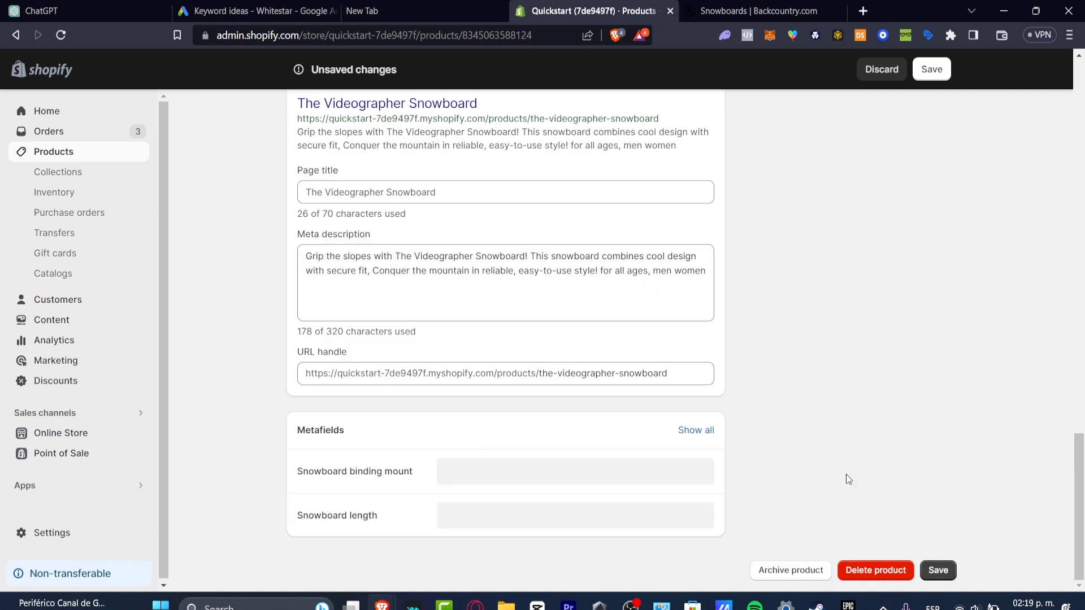
click(484, 524)
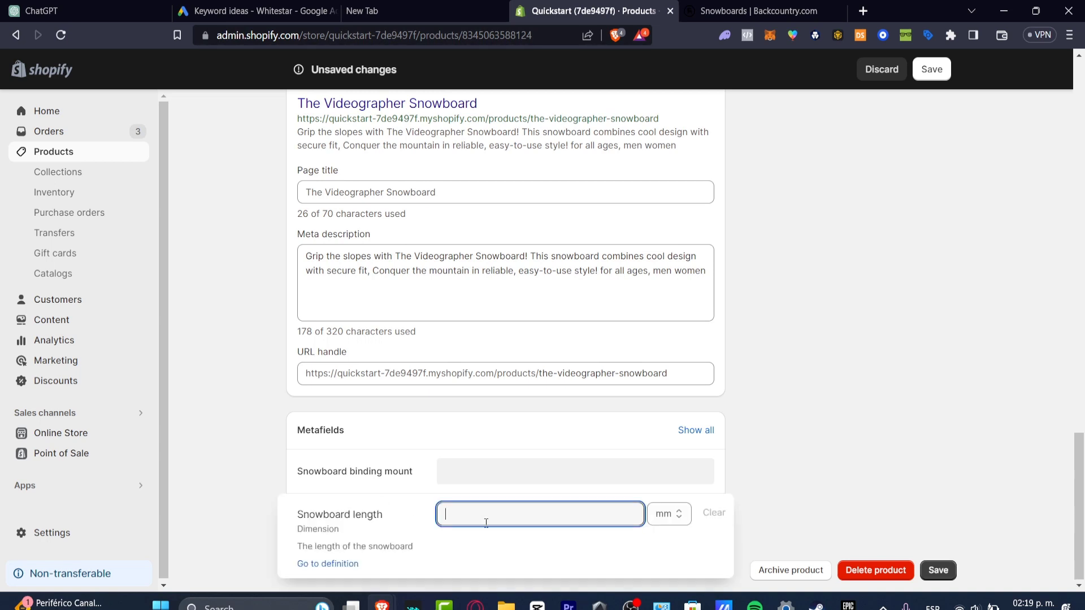
click(670, 514)
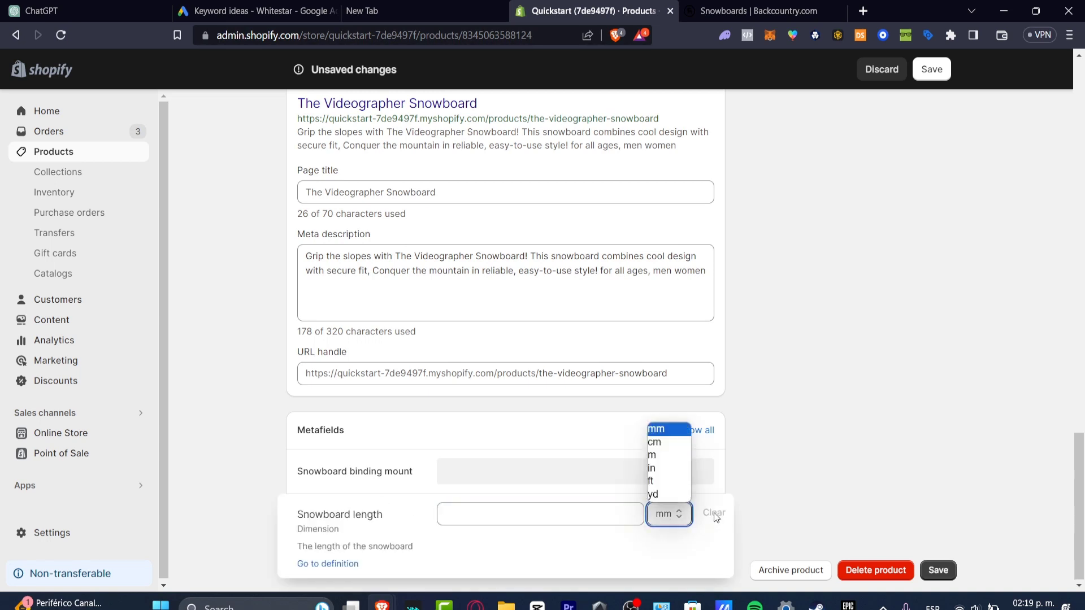
click(766, 465)
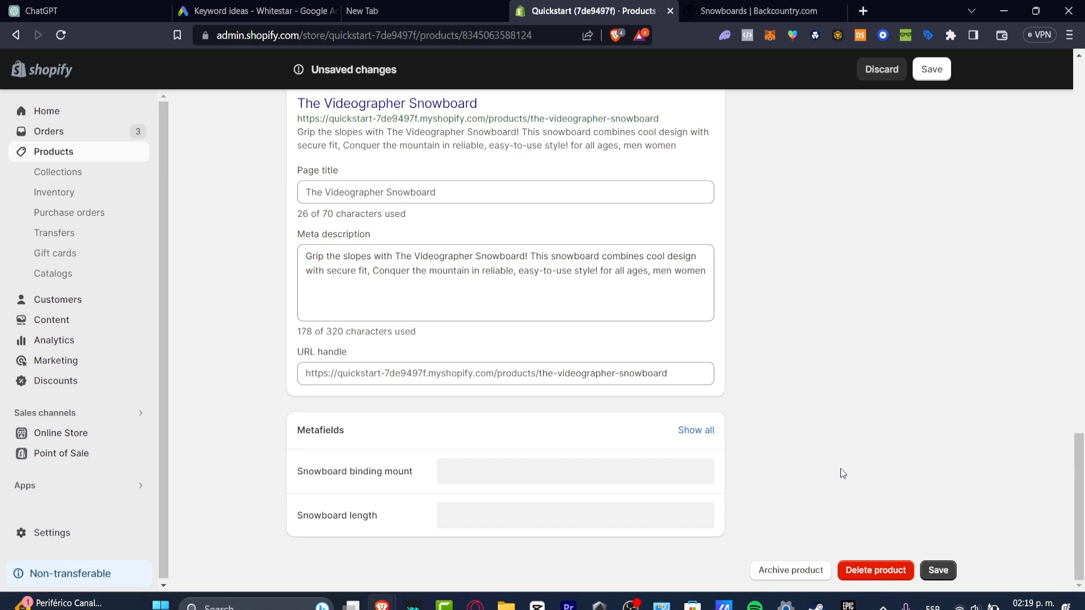
scroll(839, 469, up, 20)
scroll(839, 469, down, 17)
scroll(839, 469, down, 2)
scroll(838, 339, up, 15)
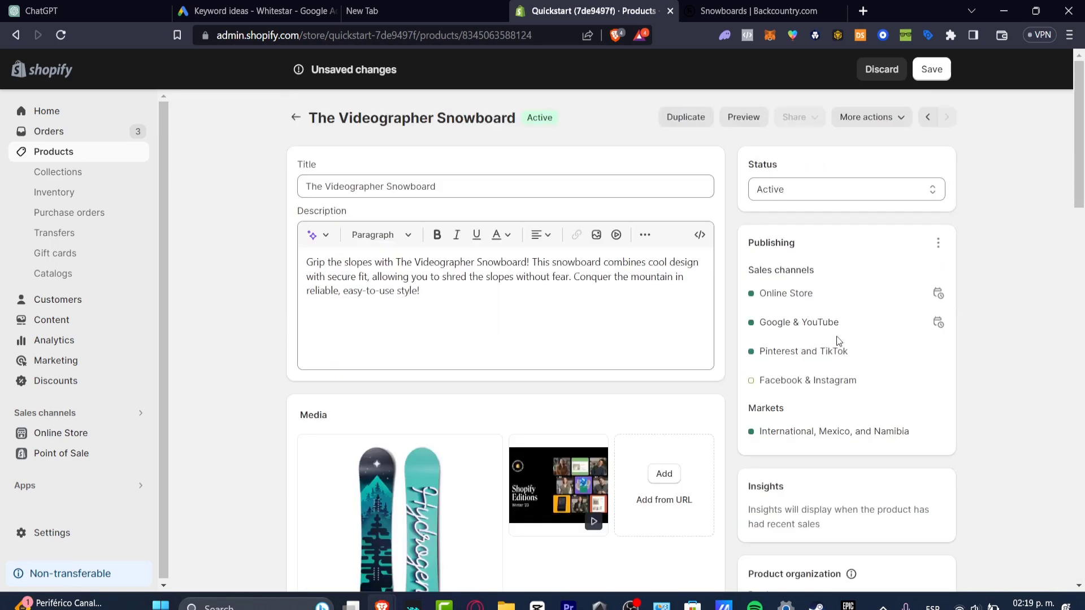
key(ctrl+s)
key(alt+Left)
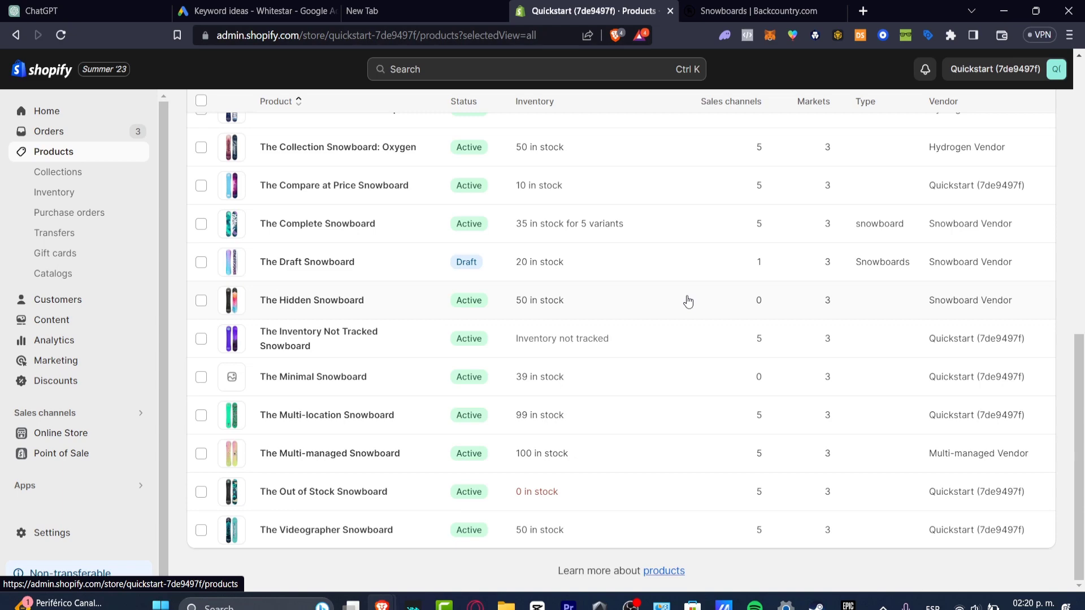
Open Settings to the Store details page.
click(81, 540)
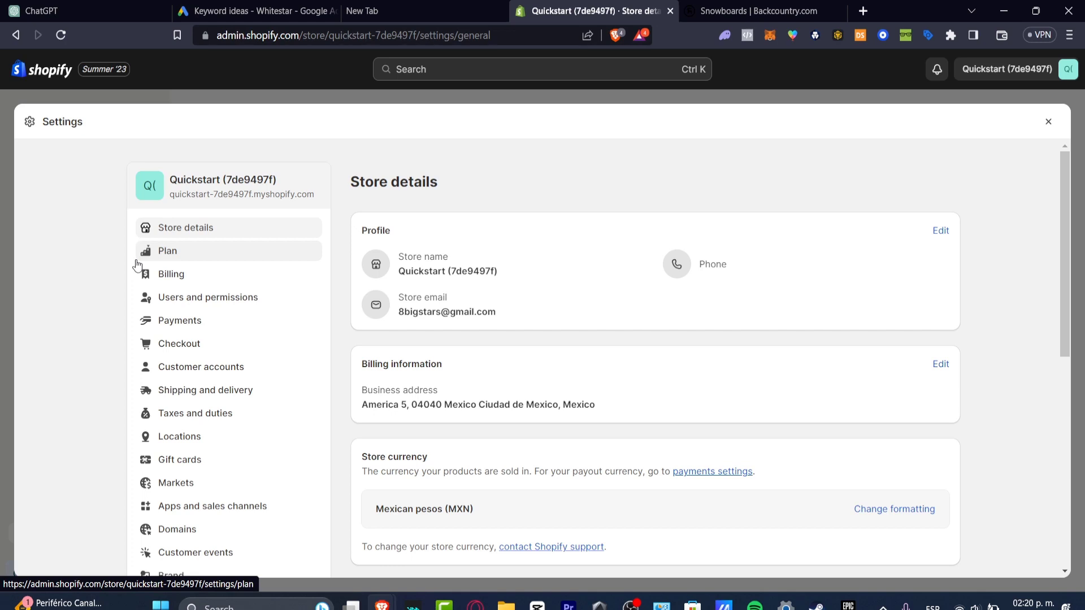
Change the Profile store name to 'MILK buy your snowboard' and save it.
drag(412, 268, 500, 277)
click(515, 276)
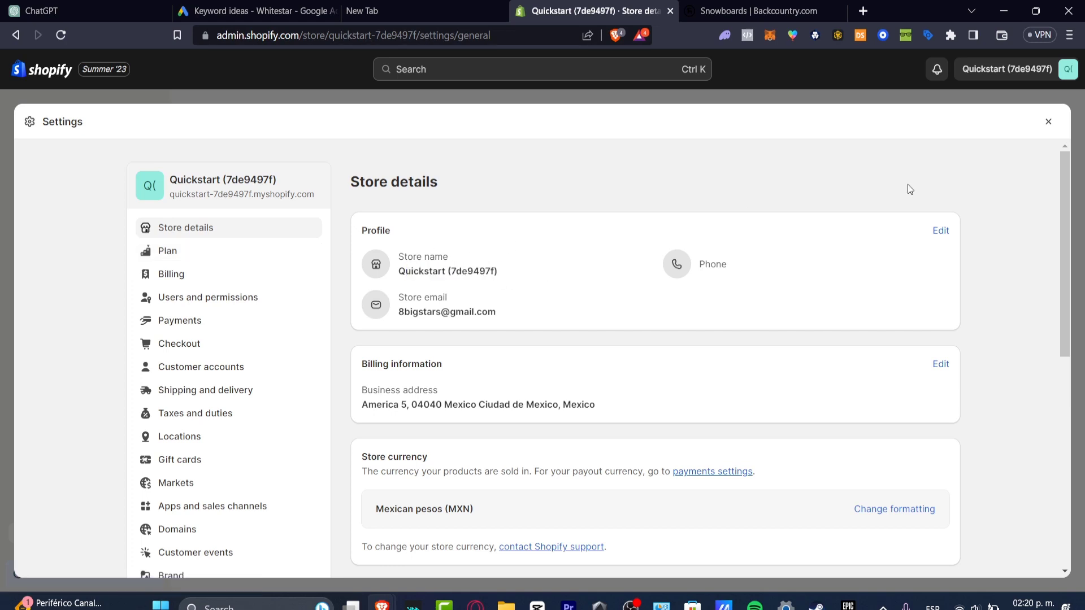
click(942, 231)
triple_click(544, 285)
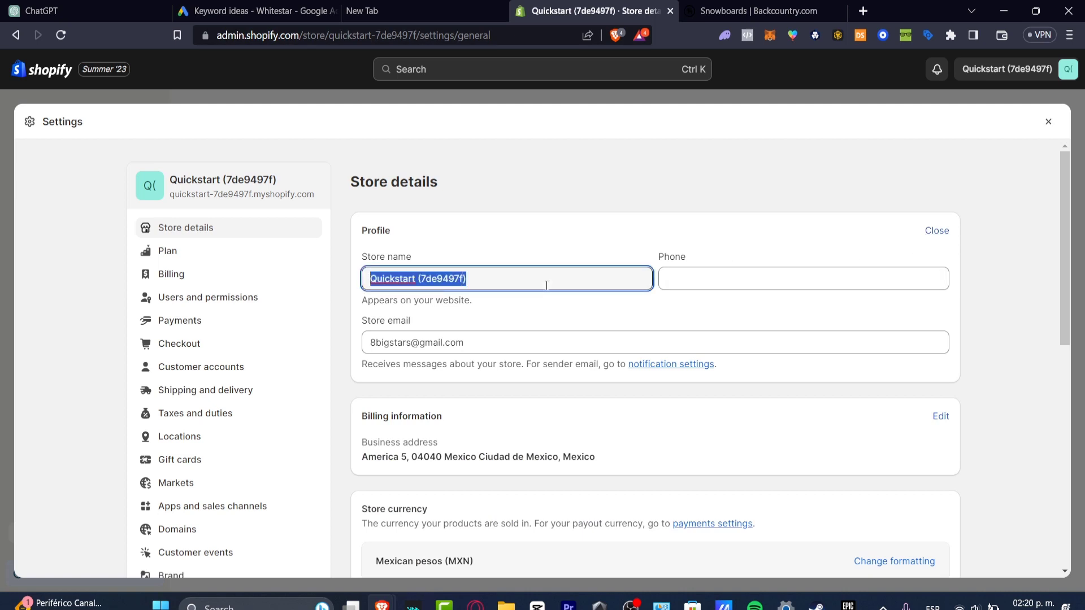
text(MILK)
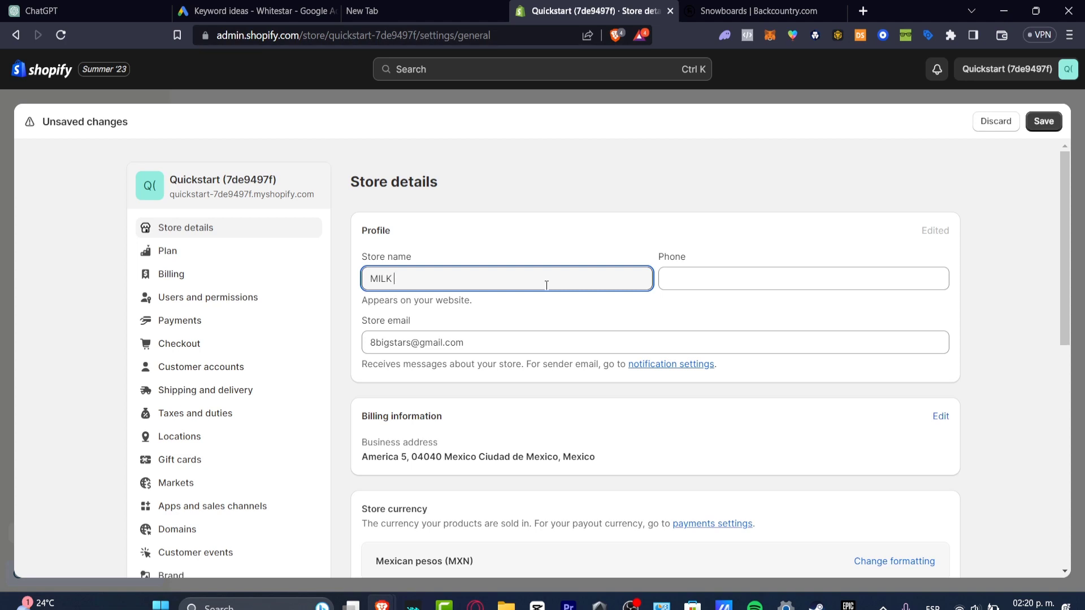
text(buy your snowboard)
scroll(936, 357, down, 4)
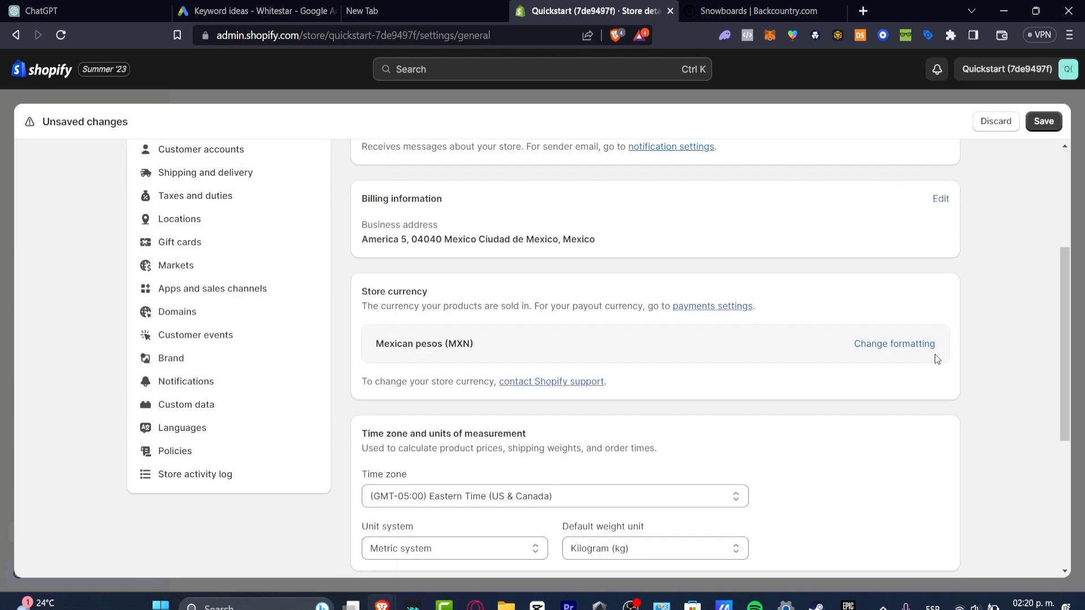
scroll(936, 357, down, 5)
scroll(918, 387, up, 1)
scroll(956, 497, down, 2)
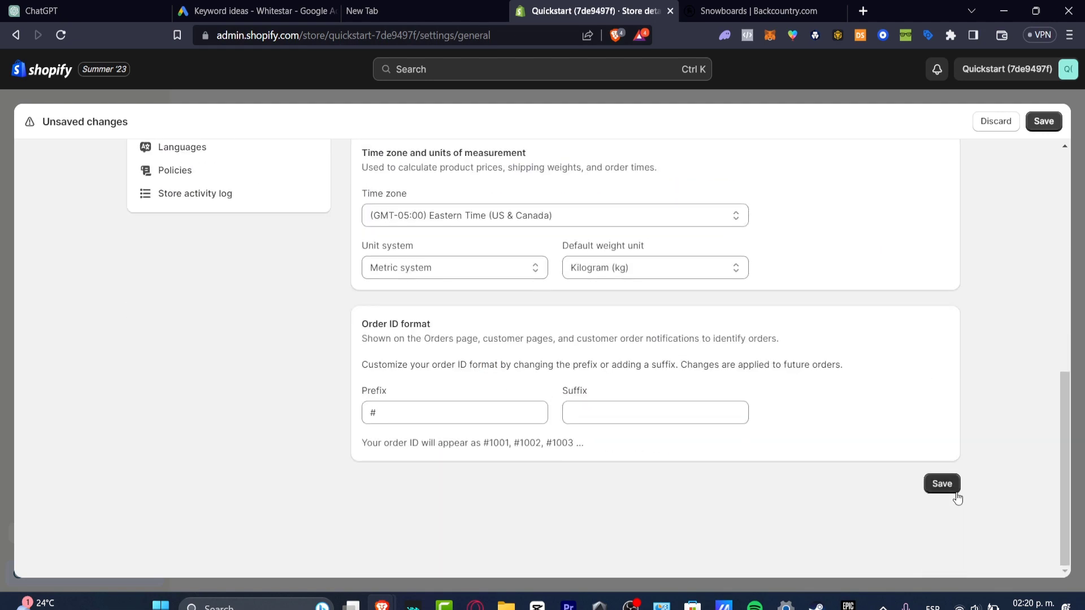
click(956, 497)
click(213, 505)
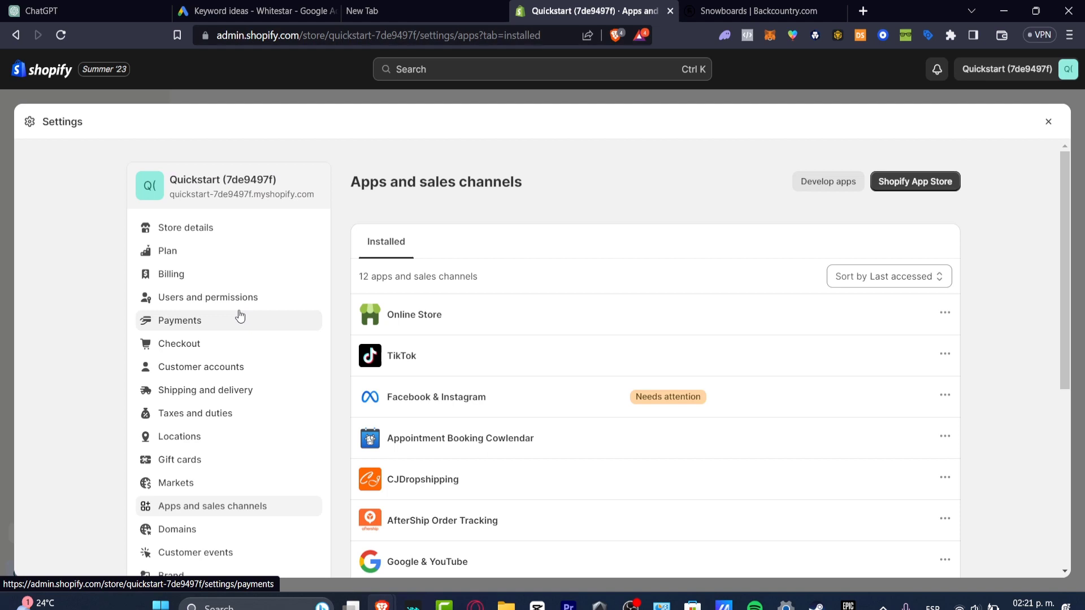
Review the Facebook & Instagram channel details, then open the Google & YouTube channel details.
scroll(240, 316, down, 4)
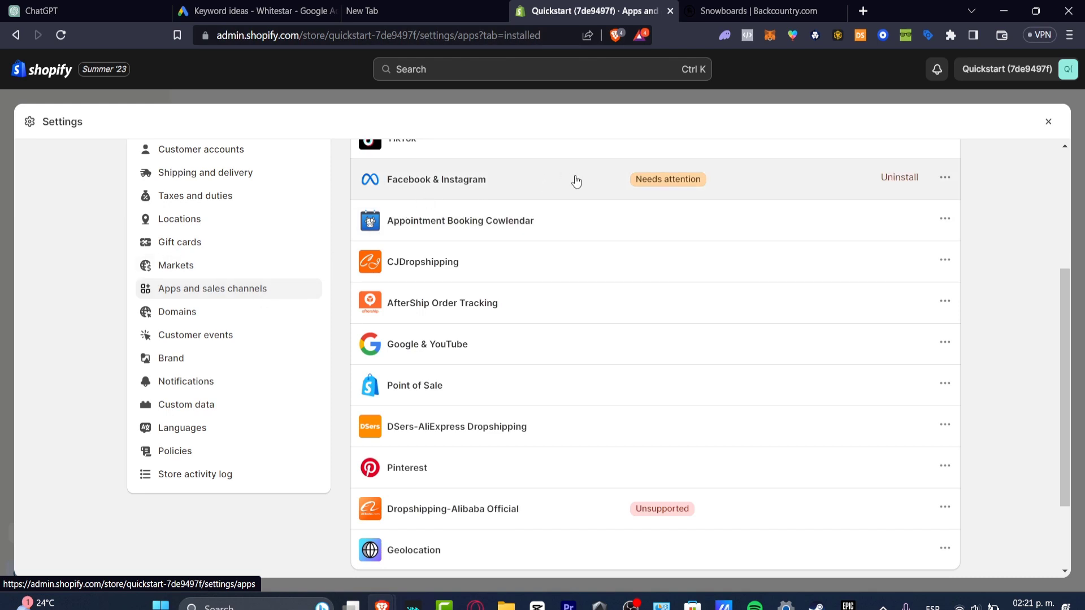
click(688, 186)
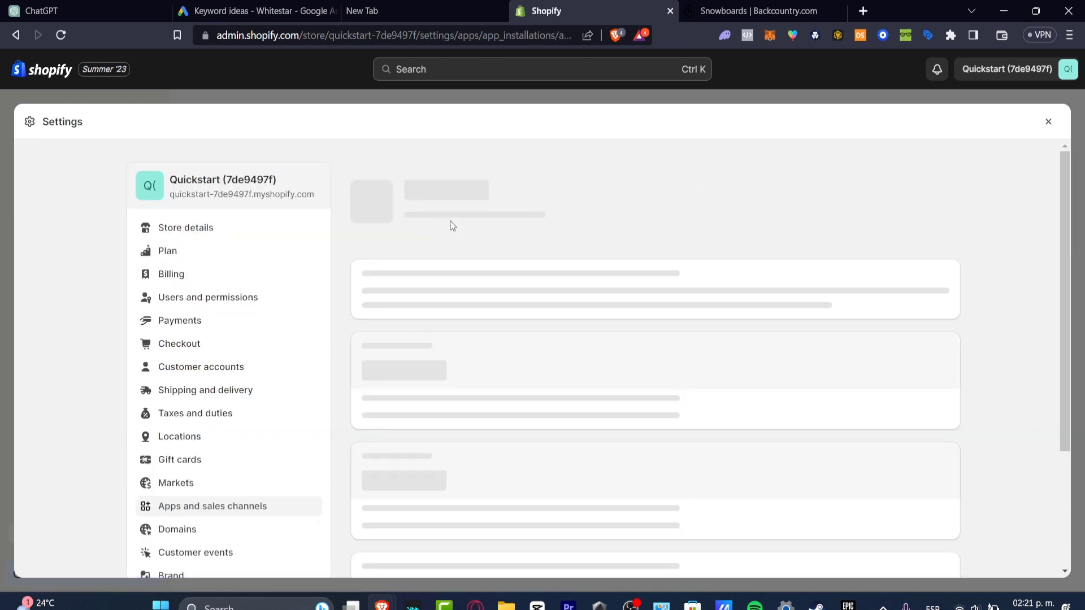
scroll(618, 328, down, 15)
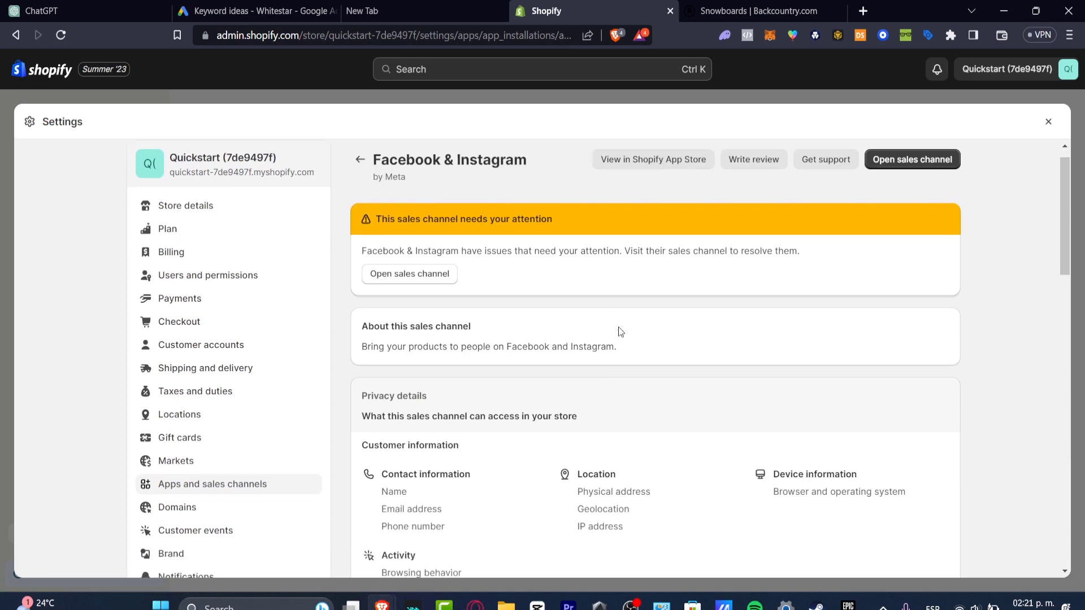
scroll(630, 340, up, 15)
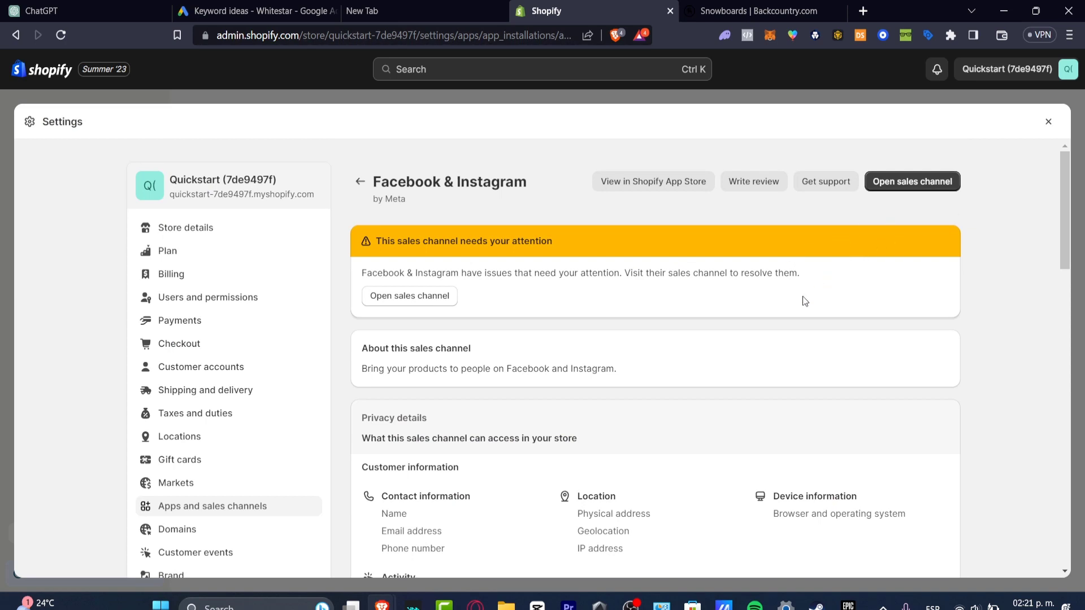
scroll(803, 298, down, 4)
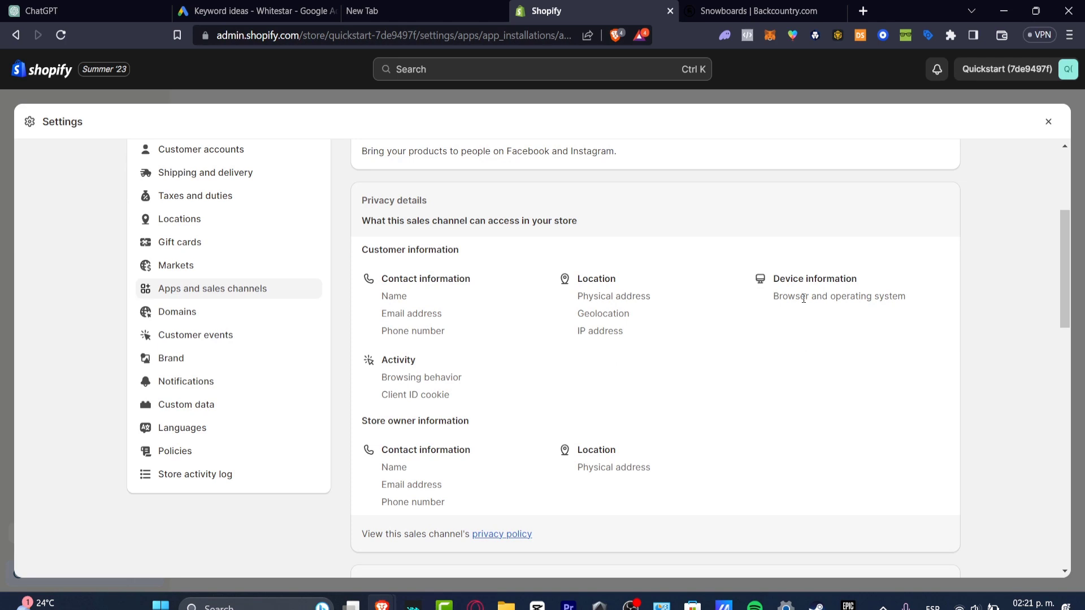
click(245, 287)
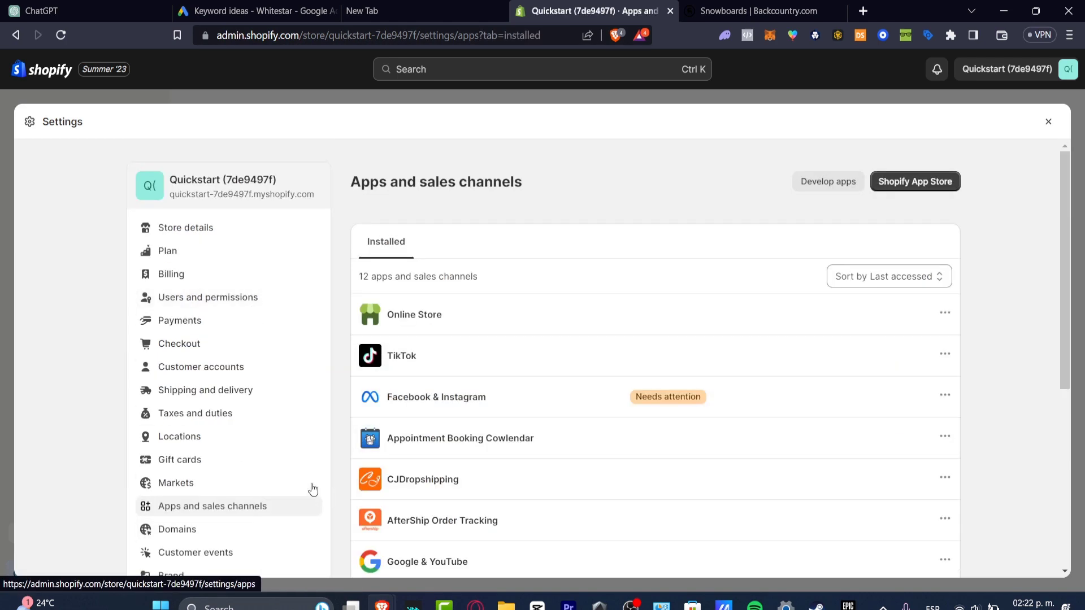
scroll(488, 443, down, 4)
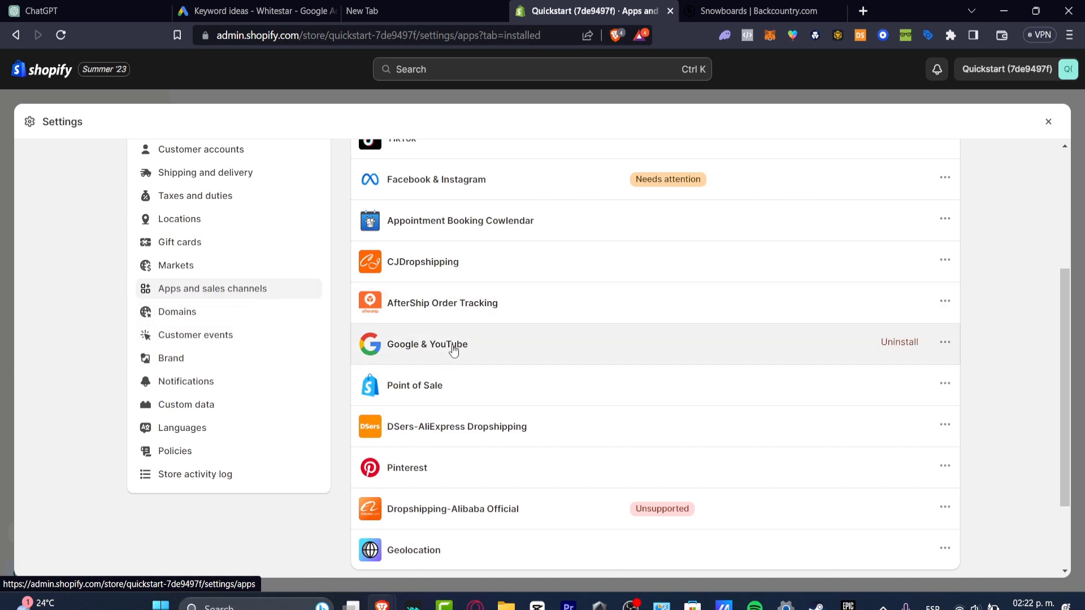
click(479, 350)
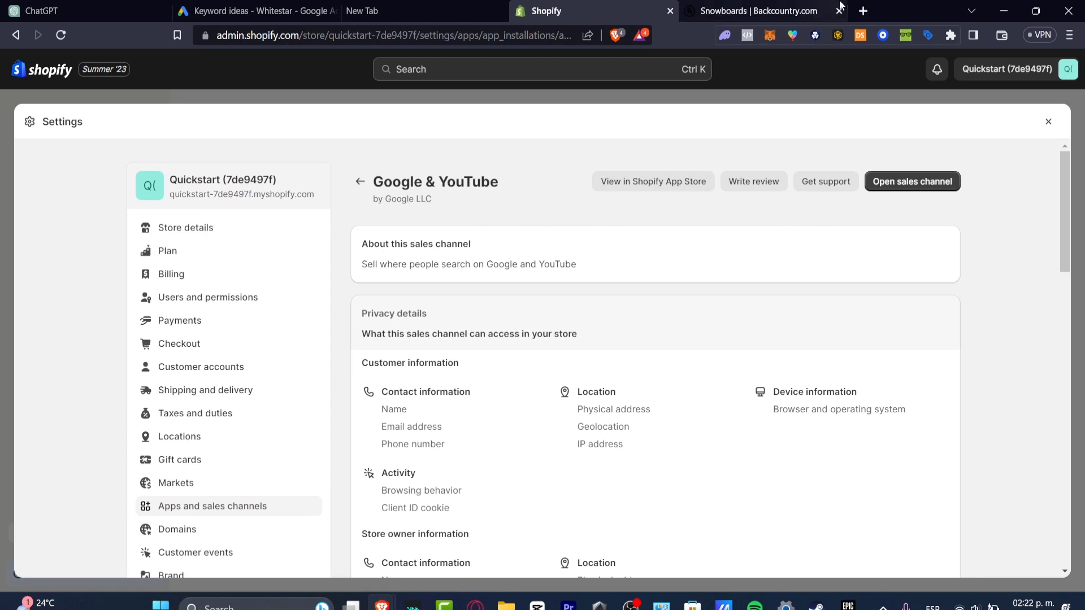
In a new tab, search 'snowboards' on Google and show the Shopping results.
click(863, 10)
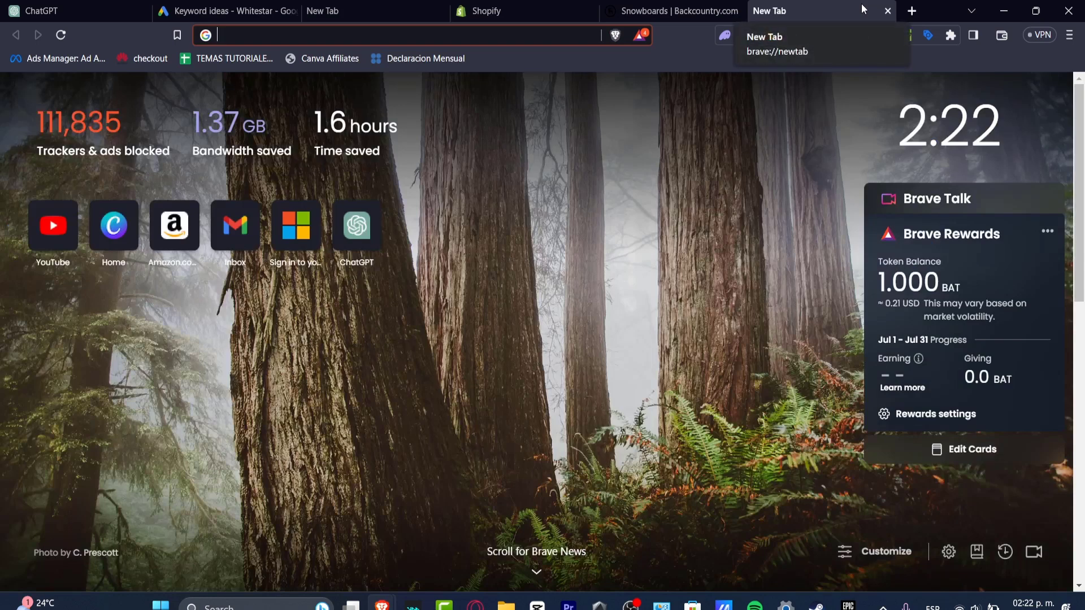
text(snowboards)
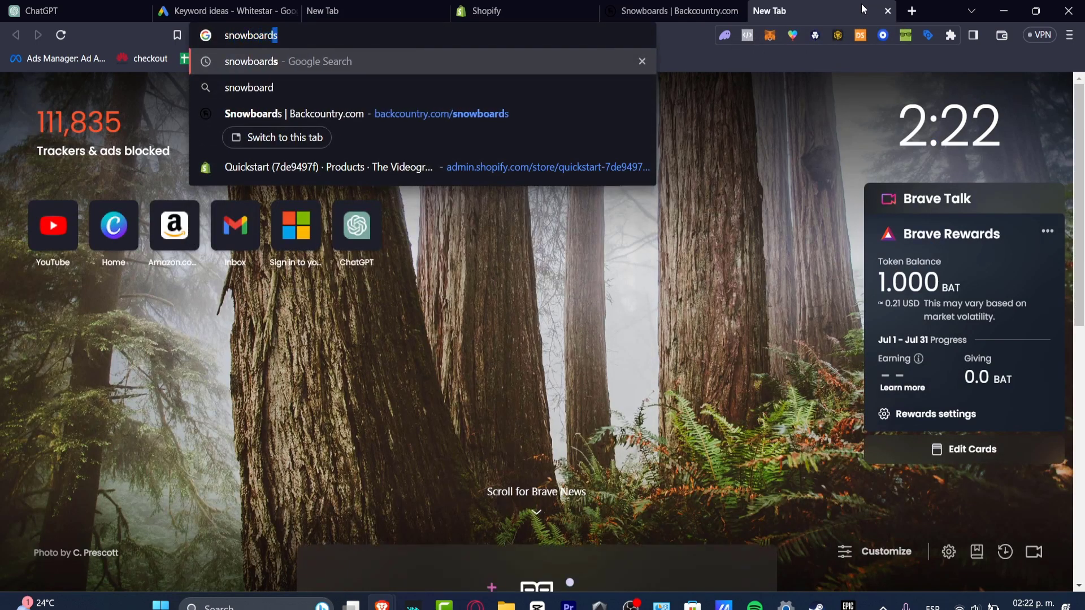
key(Return)
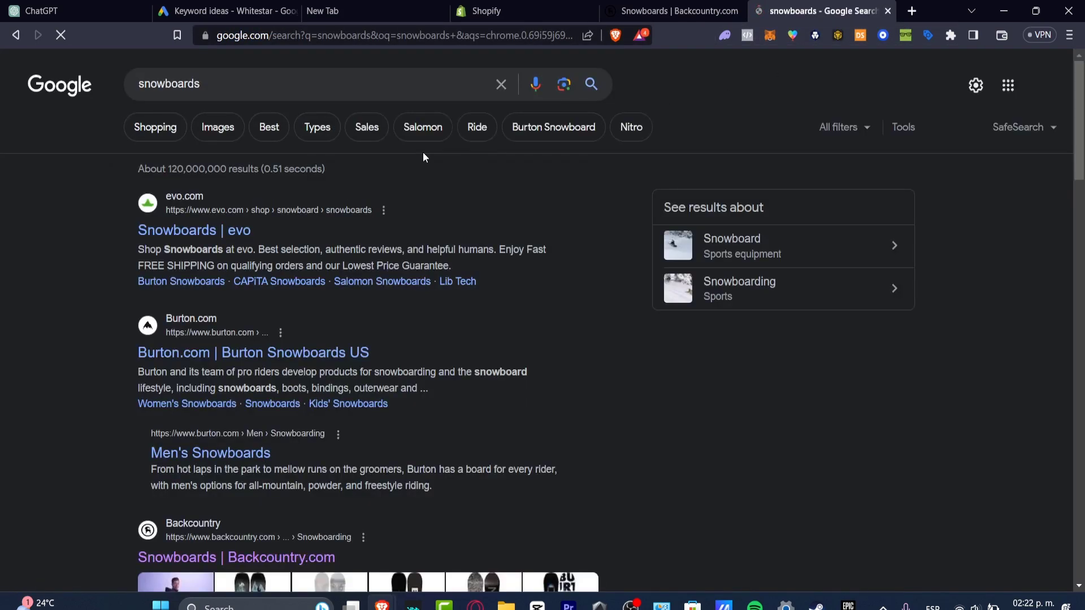
click(157, 136)
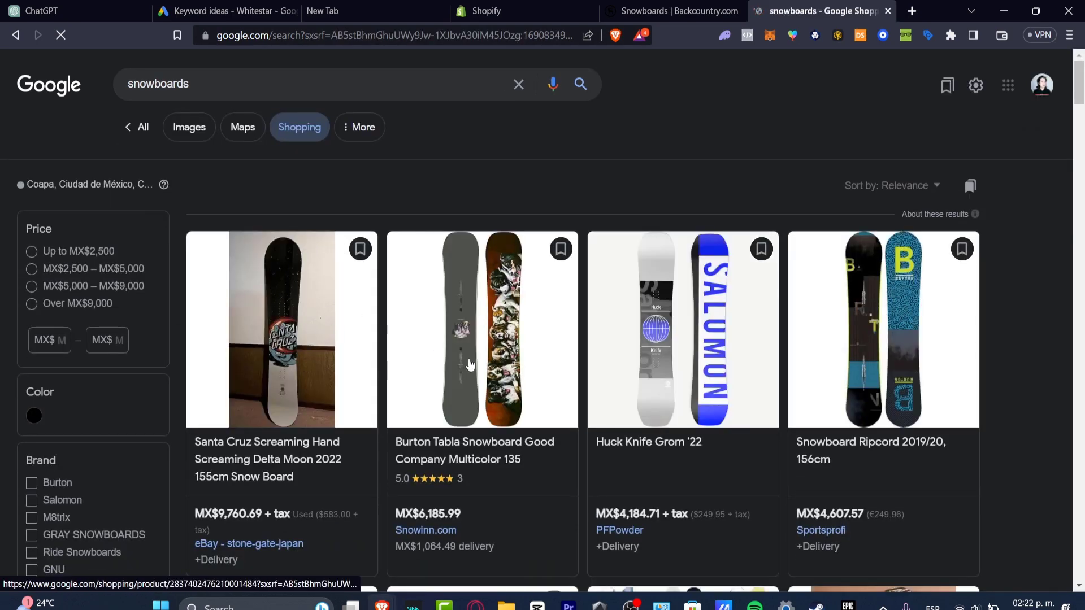
scroll(516, 415, down, 15)
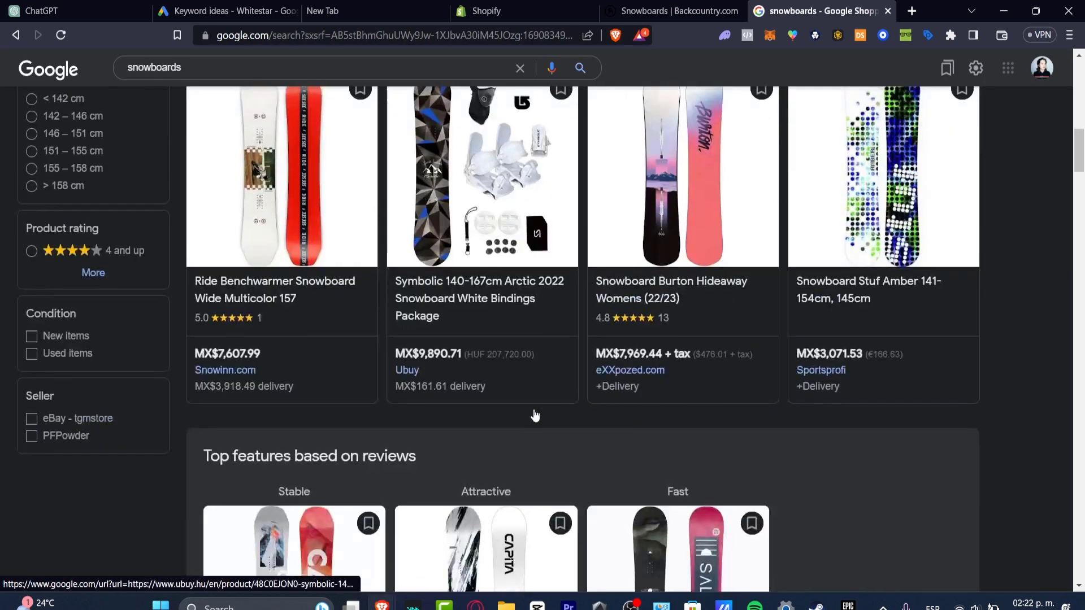
Compare the shopping results with the Google & YouTube channel, then close Settings to the Products list.
click(486, 11)
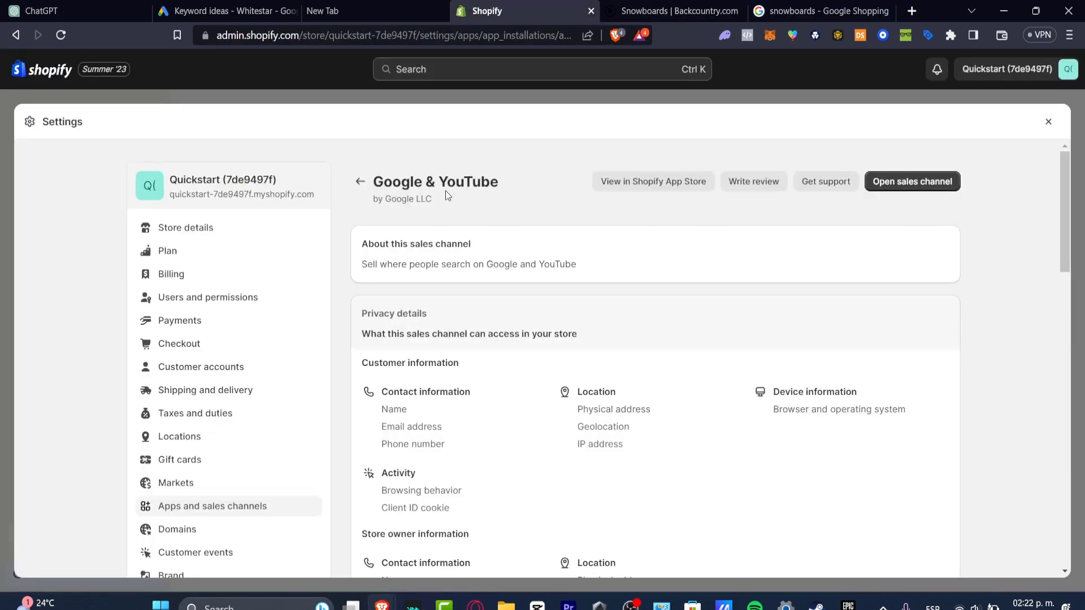
drag(425, 179, 516, 182)
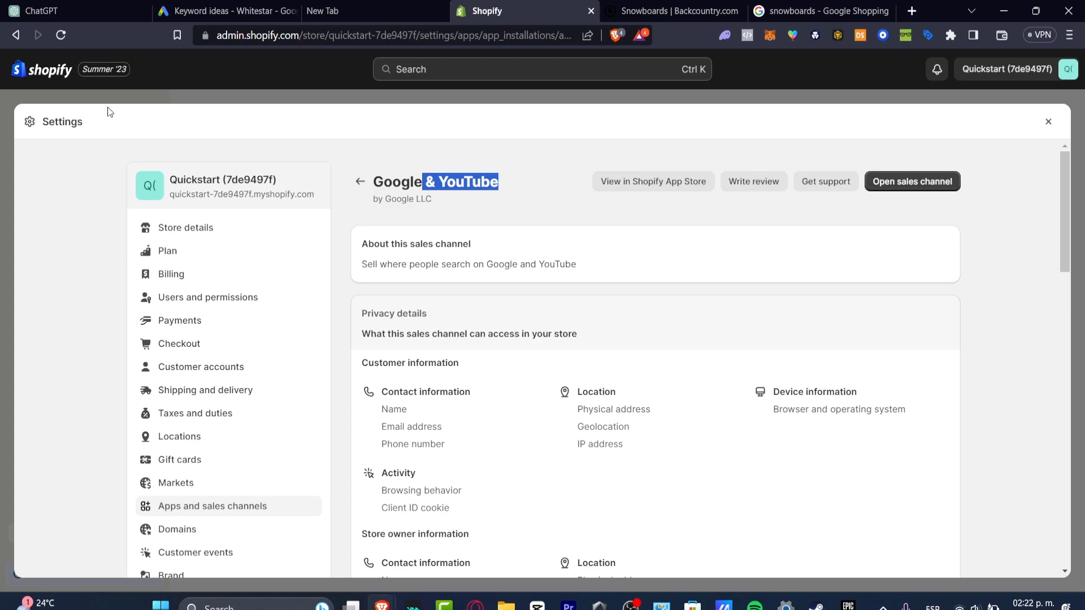
click(819, 10)
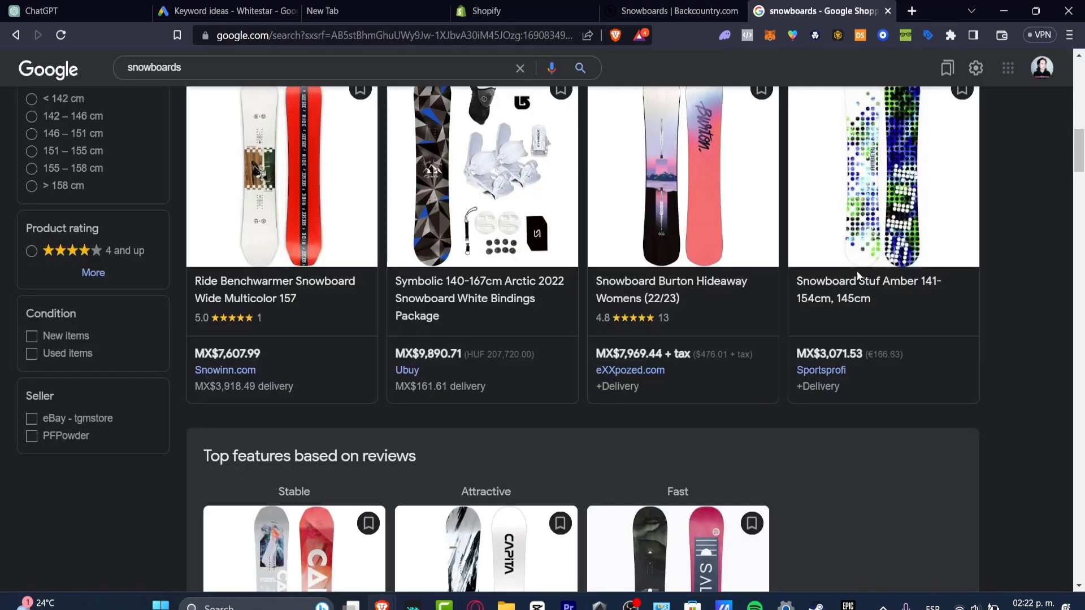
scroll(832, 303, down, 8)
scroll(833, 303, down, 9)
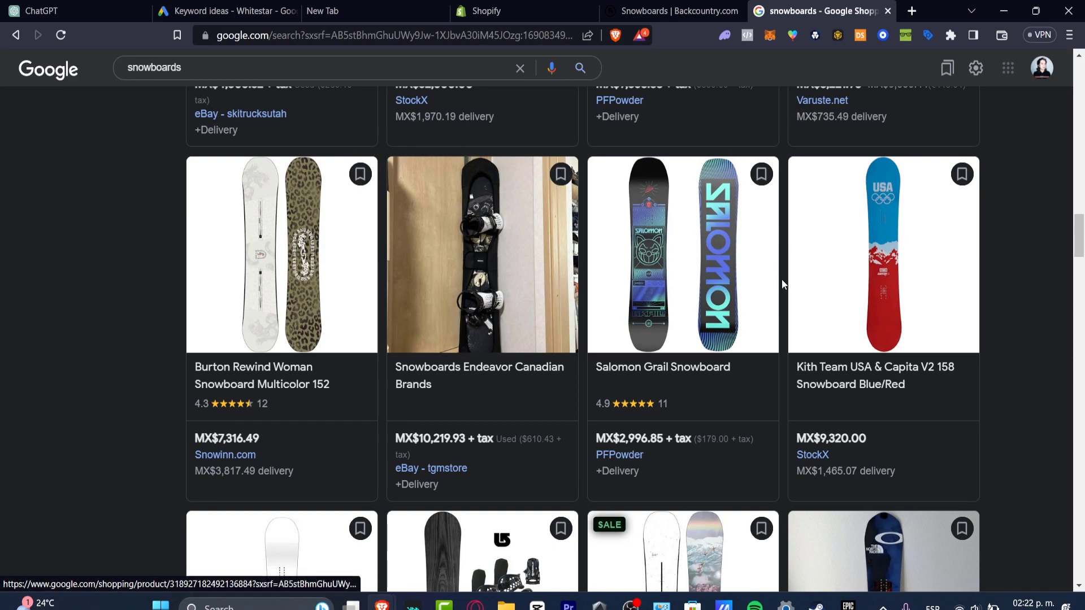
scroll(781, 279, up, 10)
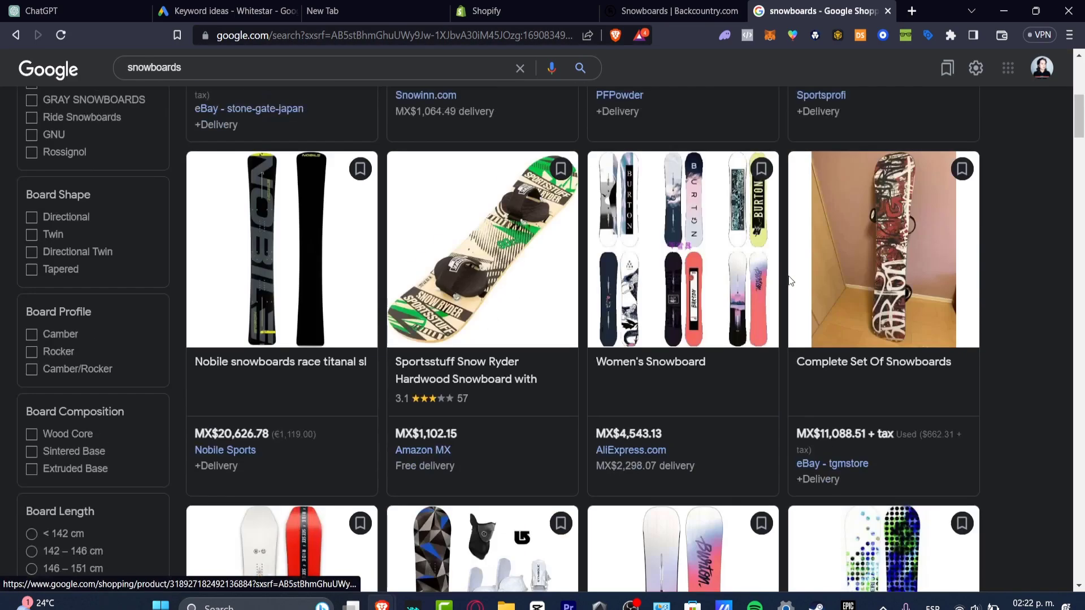
scroll(790, 281, up, 7)
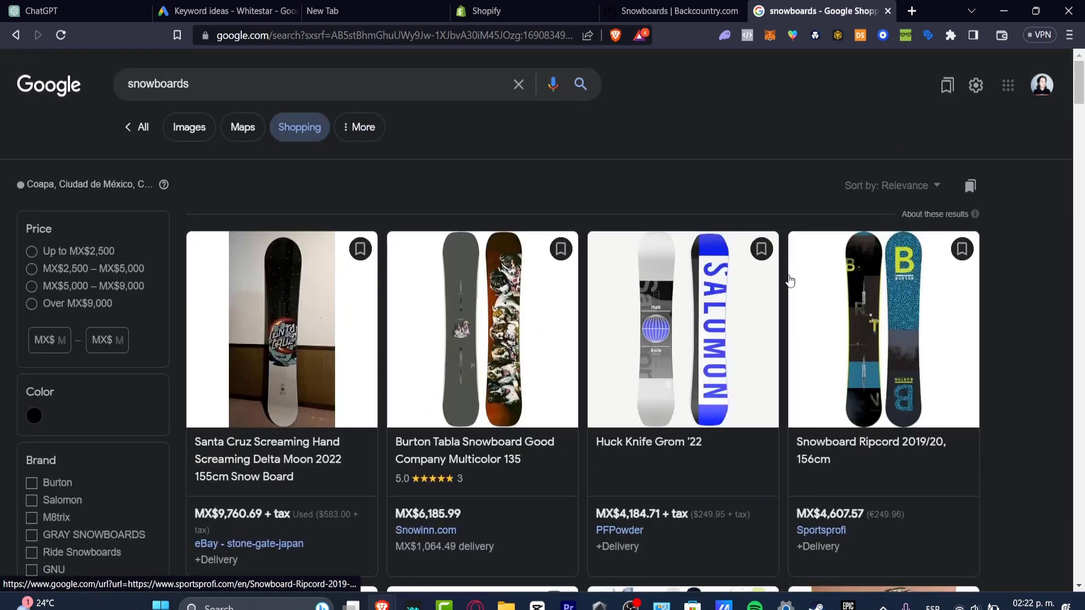
click(498, 11)
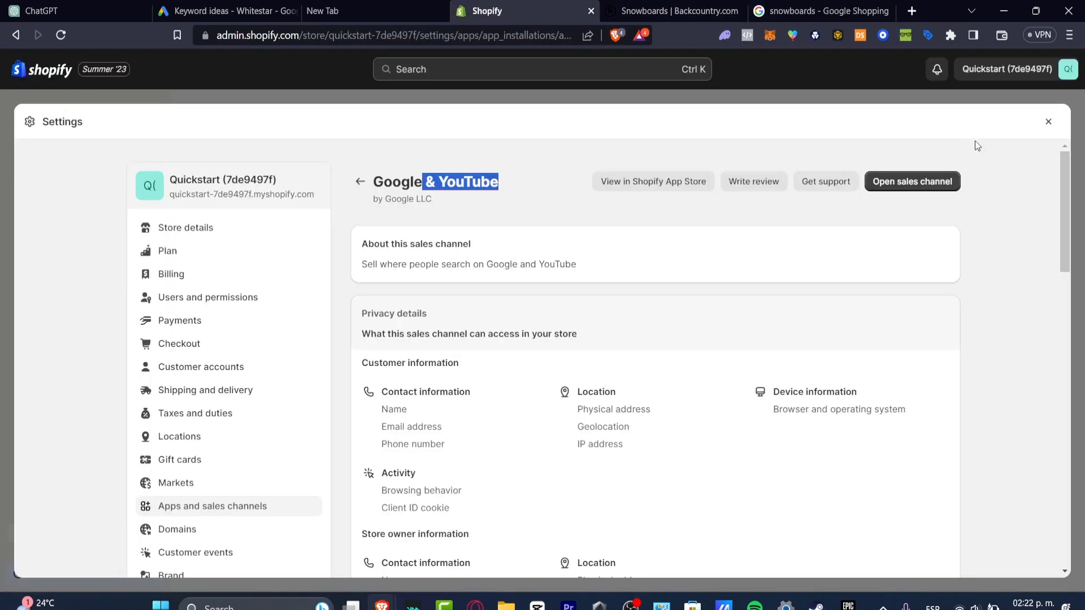
click(1048, 121)
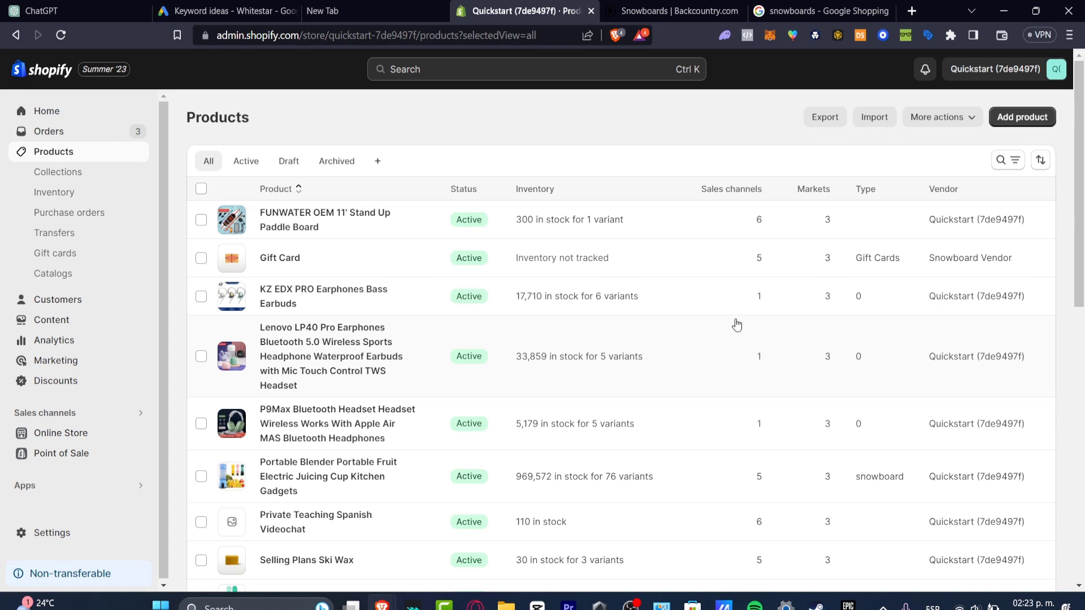
Go to the Online Store's Blog posts page from the sidebar.
click(60, 432)
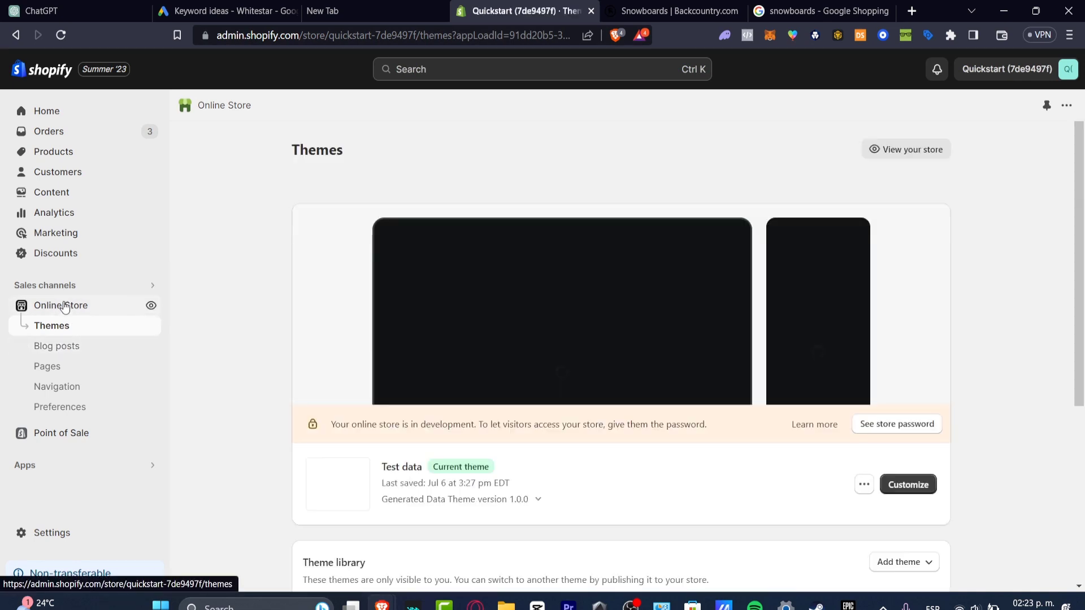
click(71, 347)
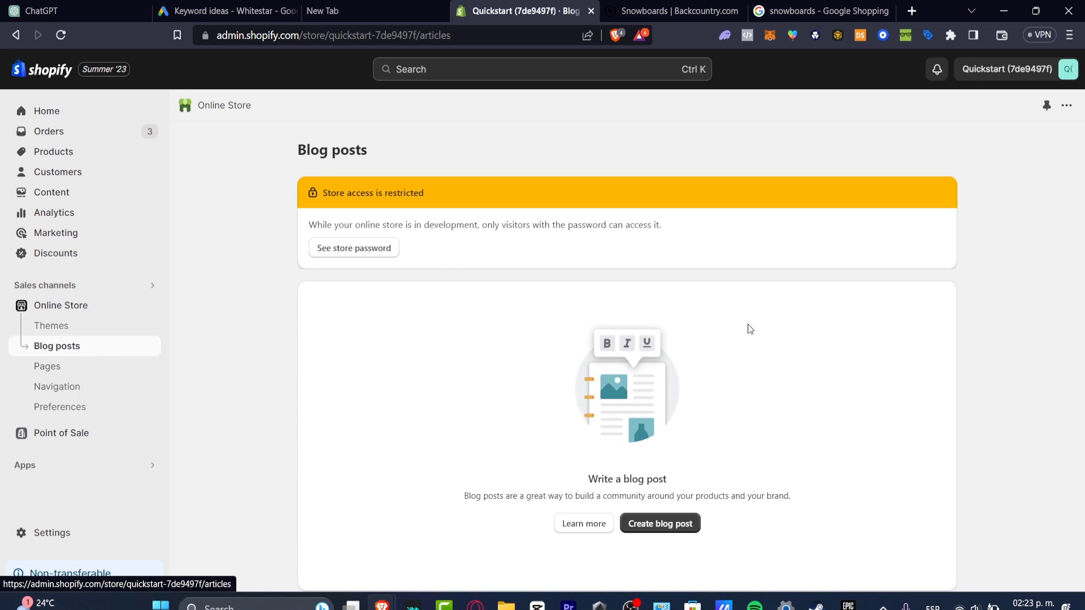
Create a new blog post titled 'The Top 10 Snowboards Issues in 2023'.
click(696, 523)
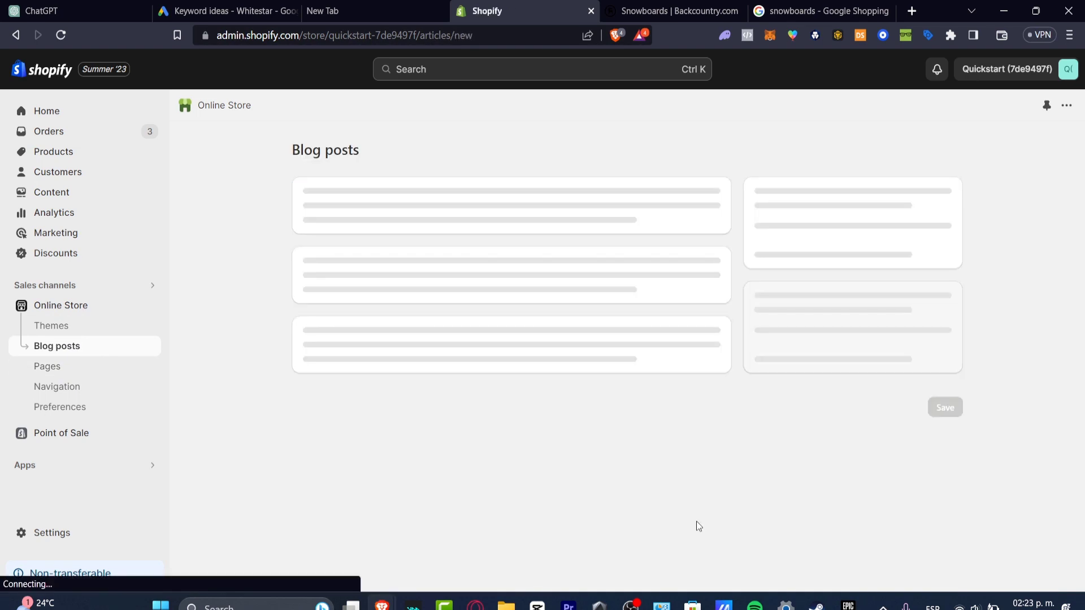
click(496, 225)
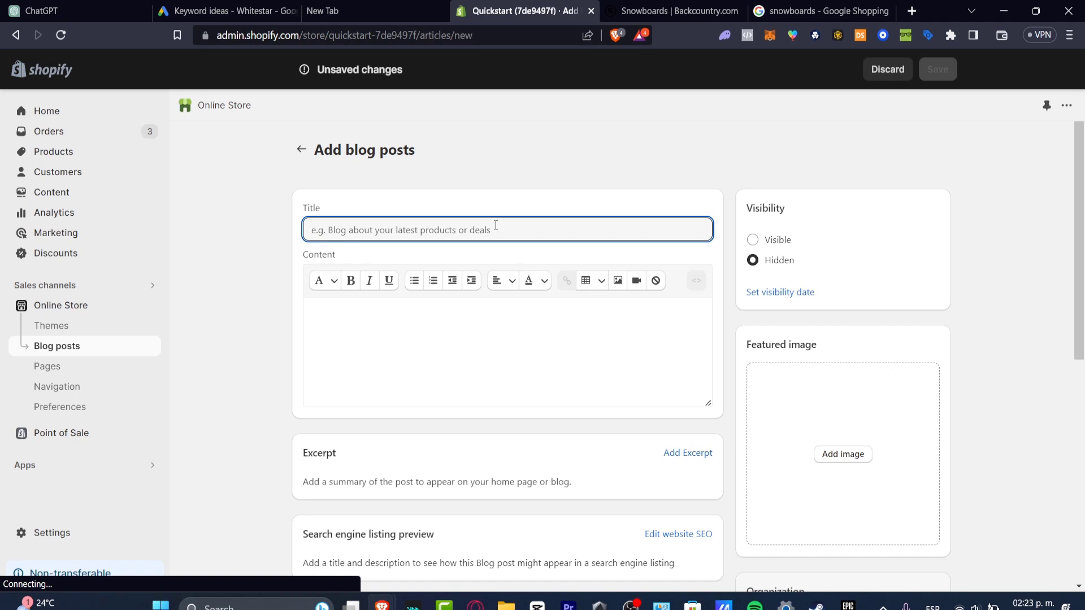
text(The Top 10 Snowboards Issues in 2023)
click(561, 366)
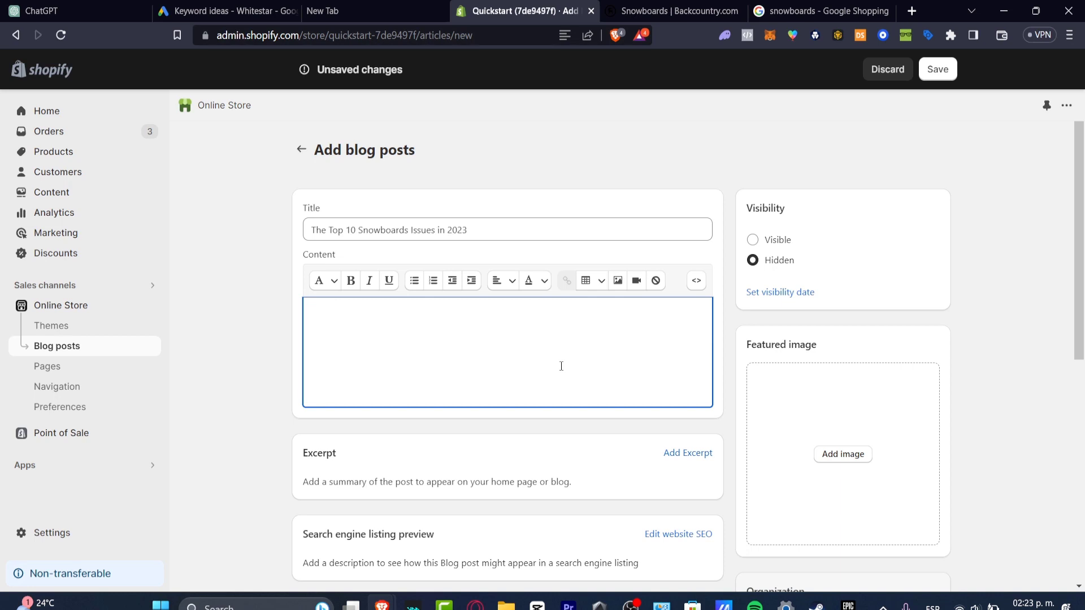
Expose the post's SEO title, description and URL fields, then view the Booster SEO listing.
scroll(561, 366, down, 4)
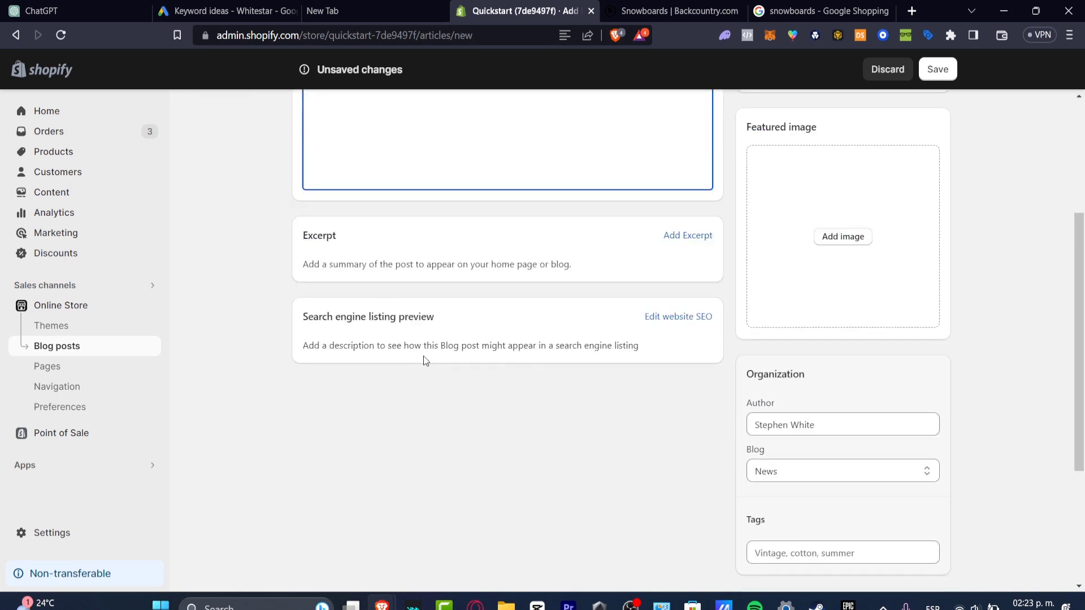
drag(339, 322, 439, 317)
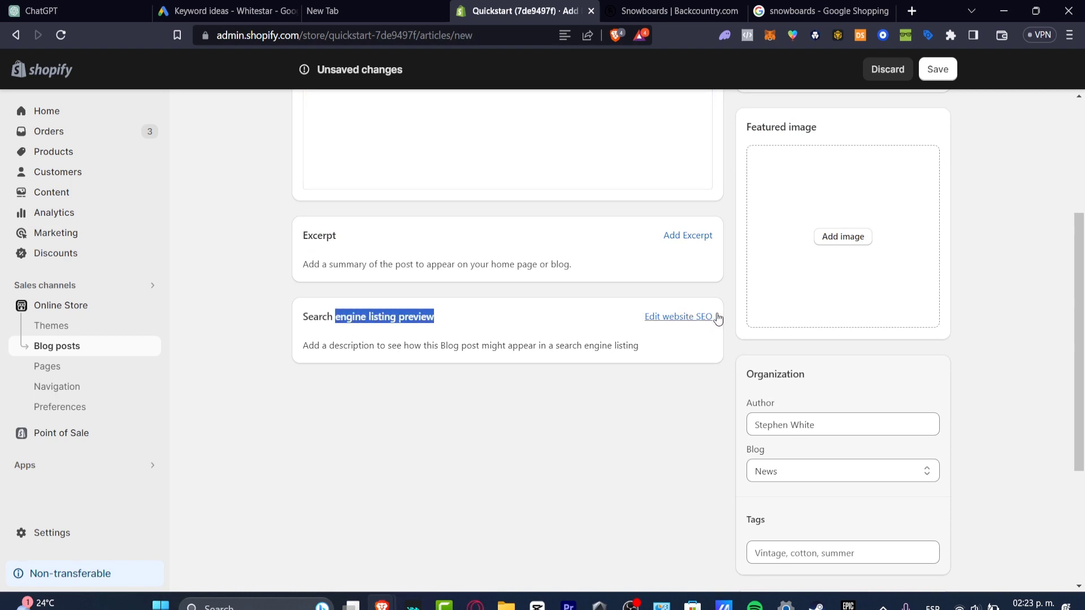
click(697, 321)
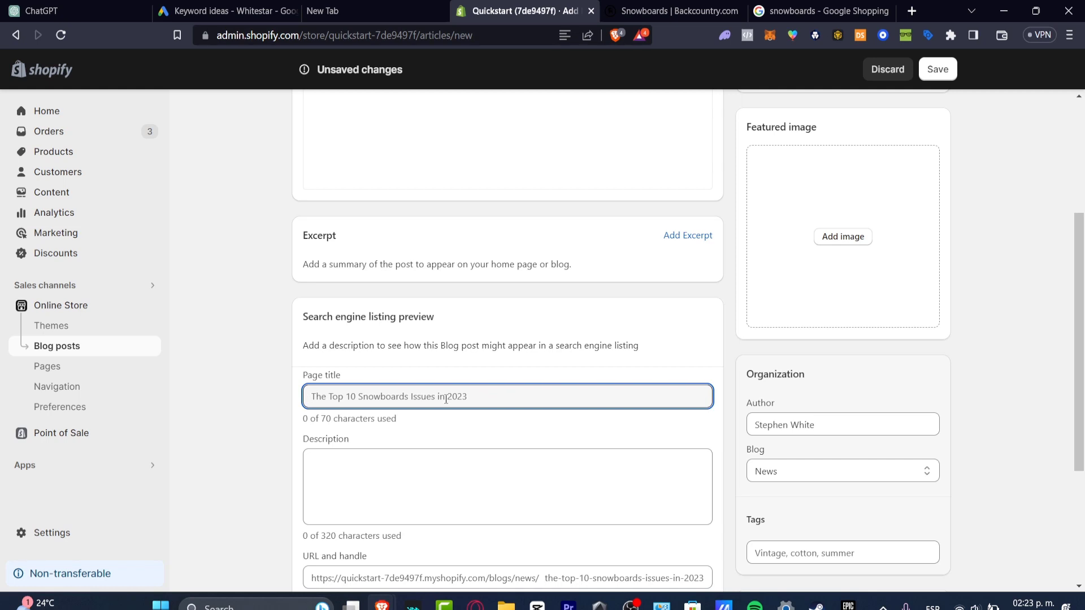
click(478, 471)
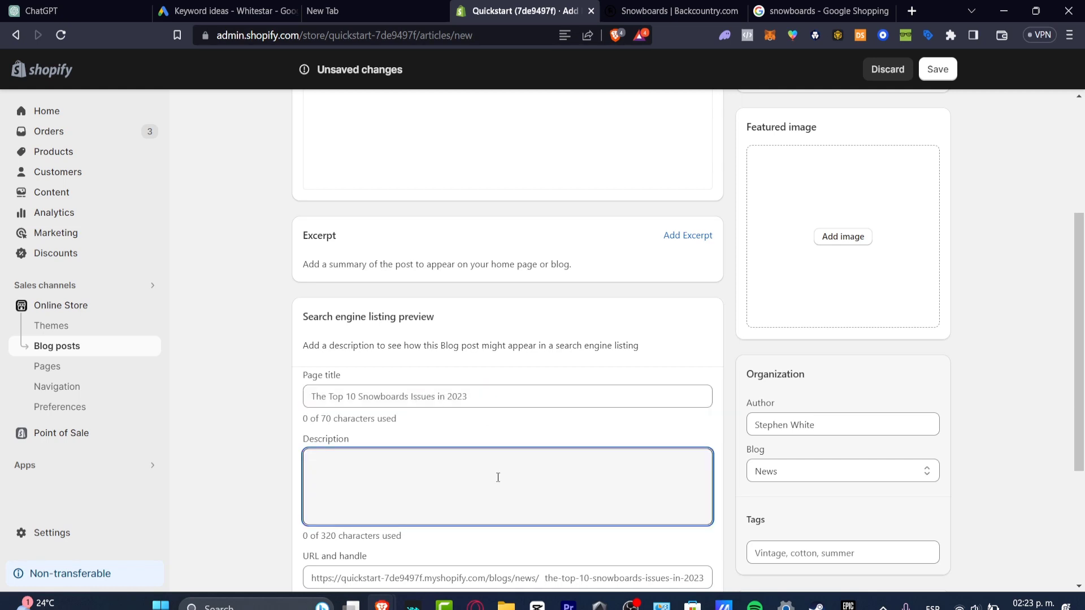
scroll(498, 477, down, 4)
drag(333, 343, 373, 343)
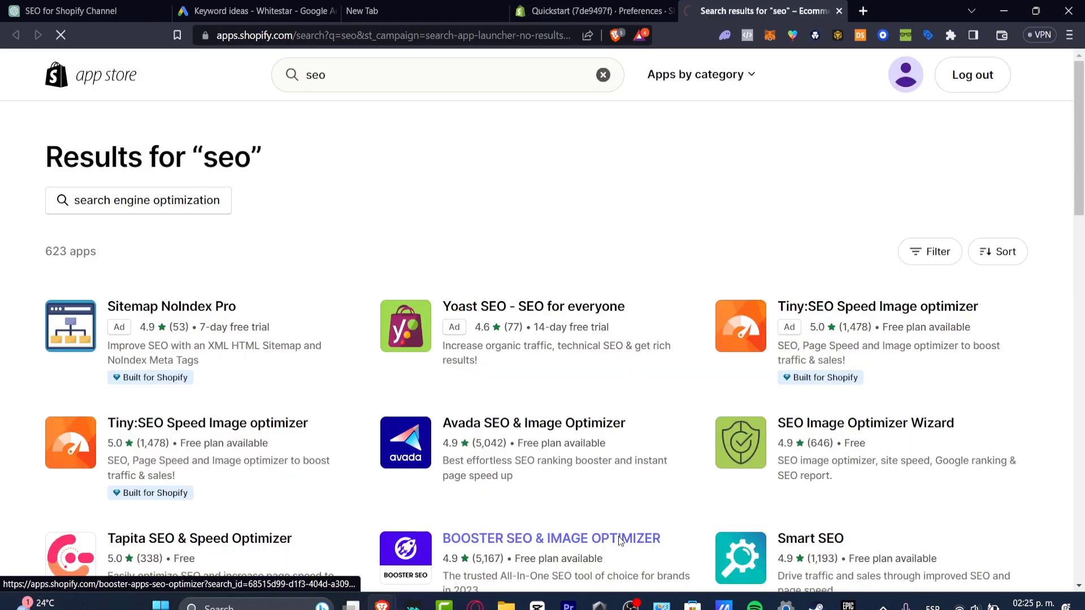
click(618, 537)
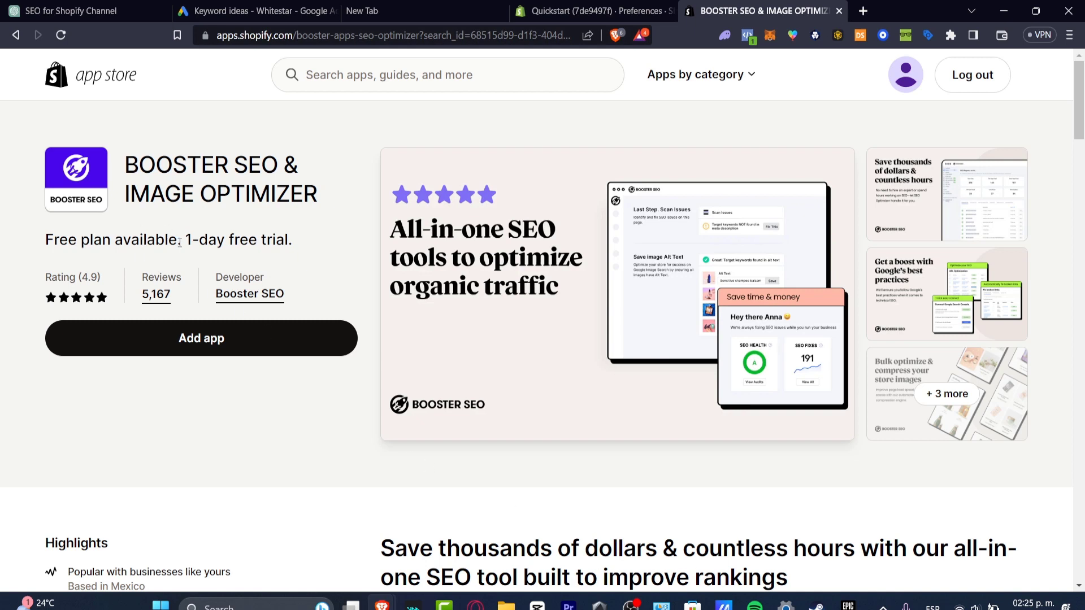
Review Booster SEO's free plan and 1-day trial, then add Tiny:SEO Speed Image optimizer instead.
drag(181, 241, 55, 241)
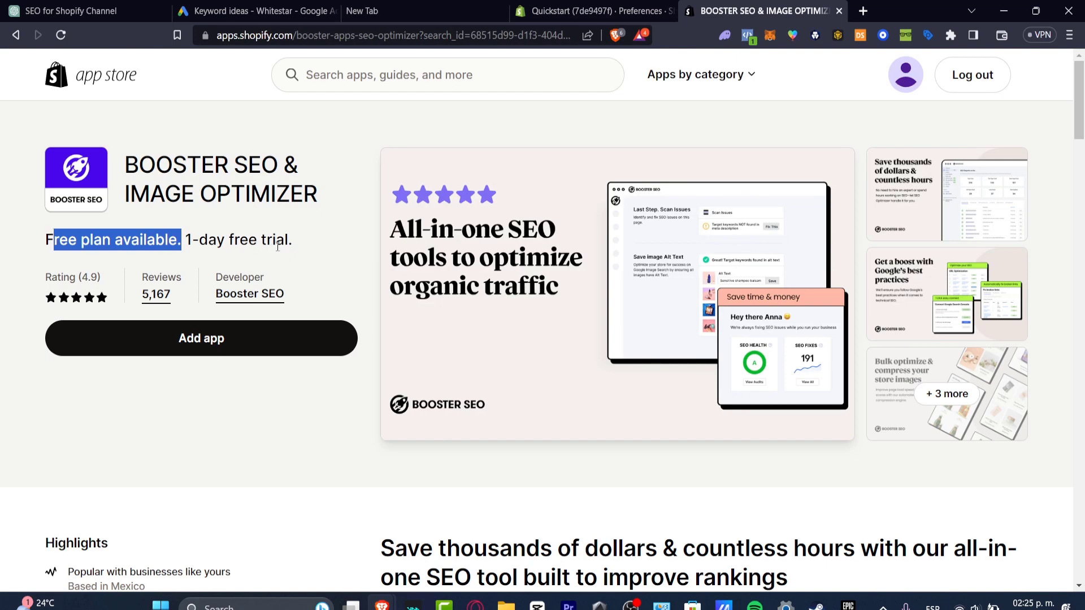
drag(292, 241, 177, 240)
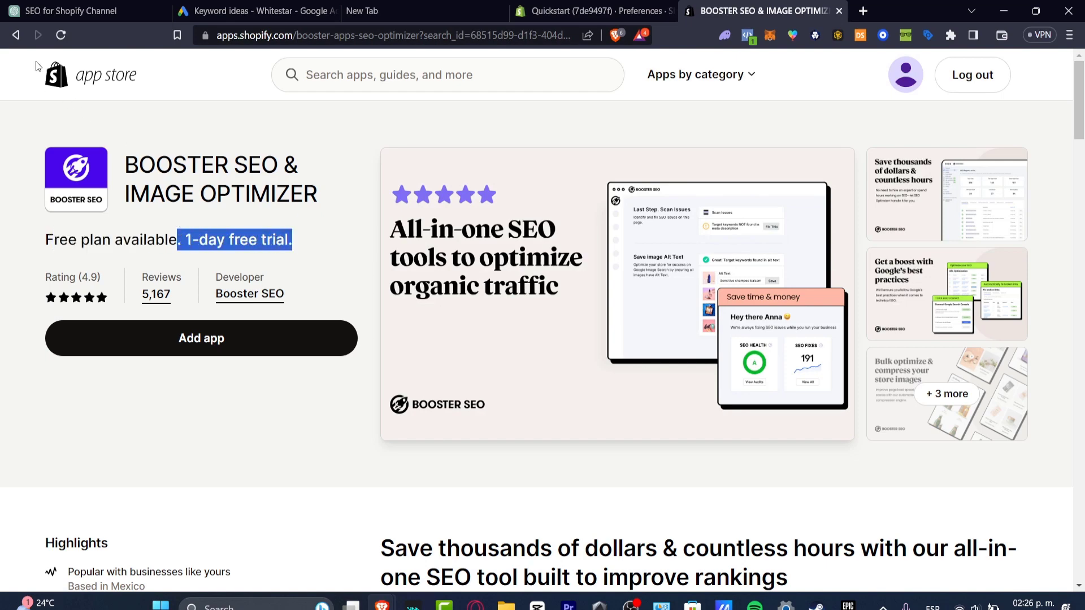
click(21, 36)
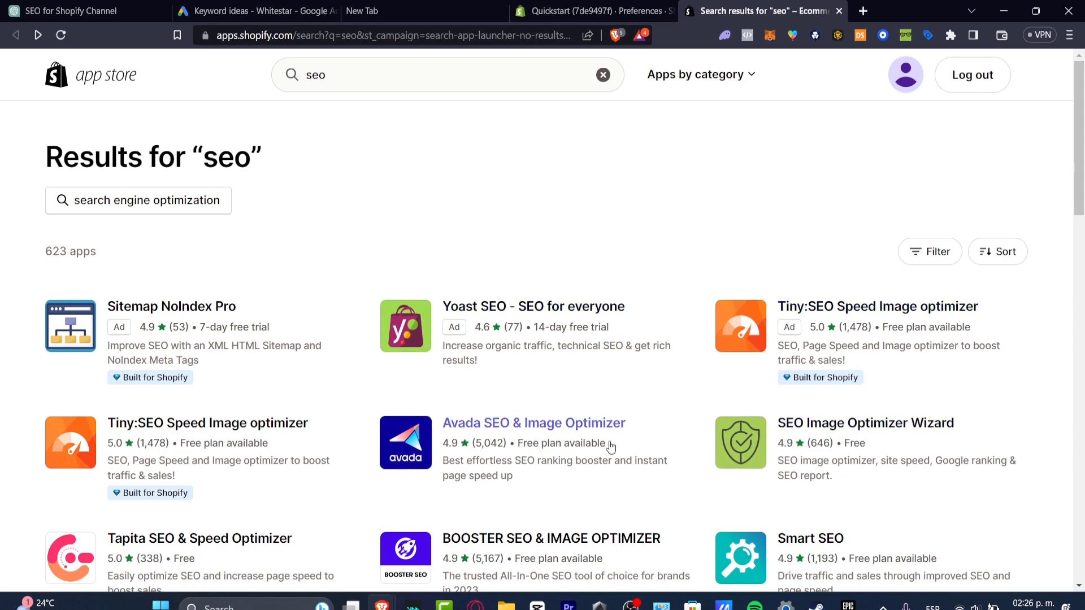
click(240, 431)
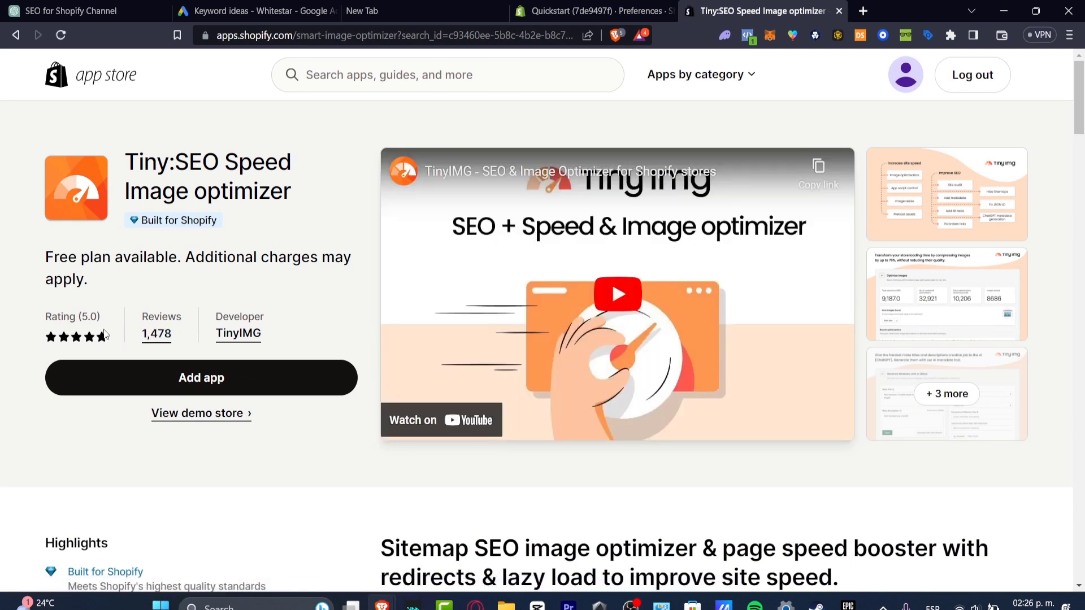
click(213, 378)
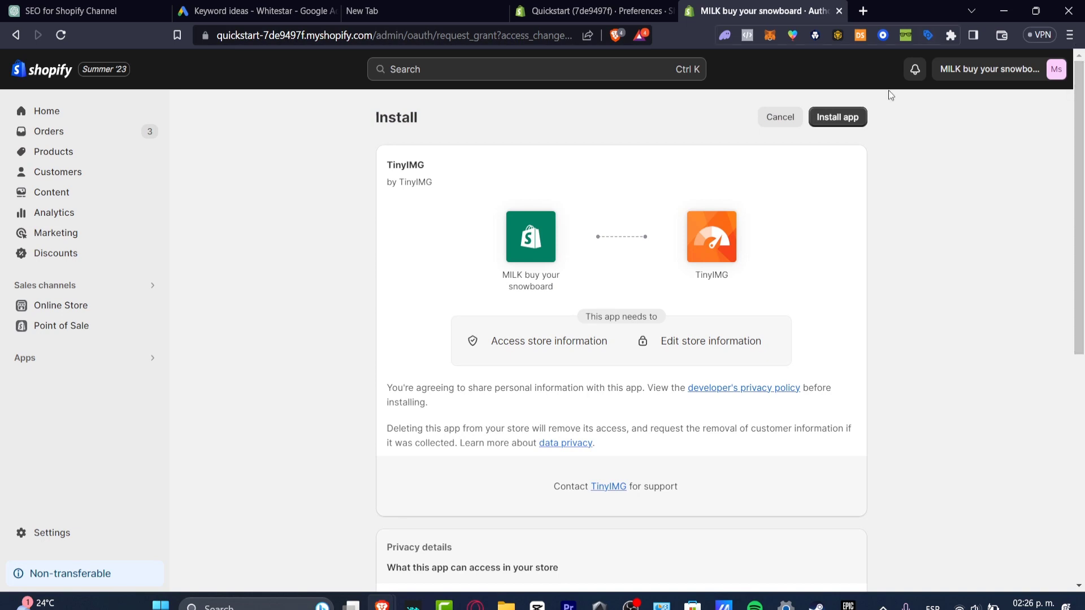
Approve installing TinyIMG on the MILK store.
click(859, 118)
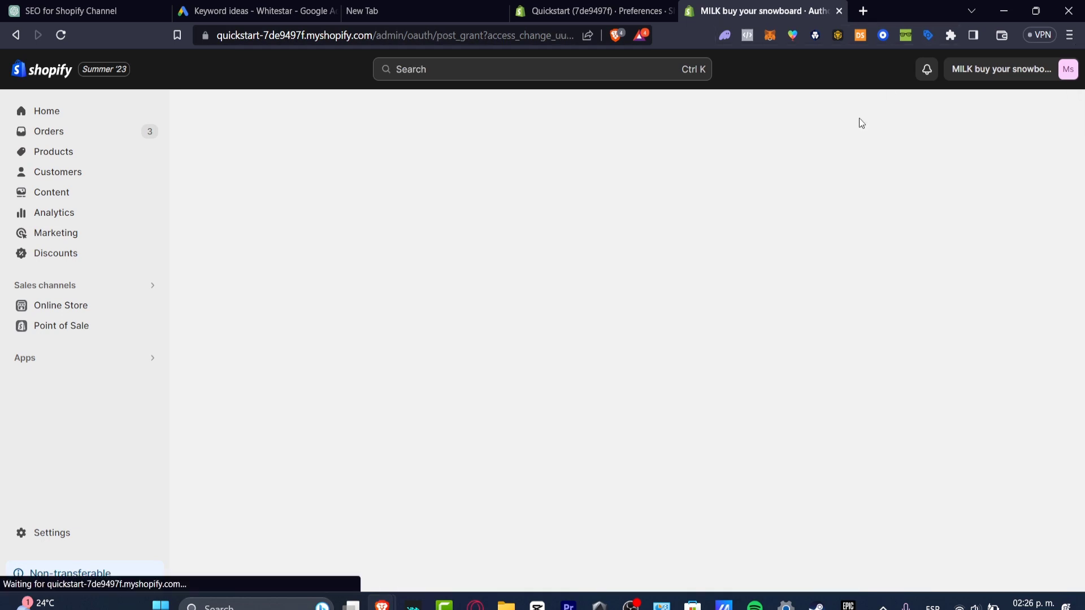